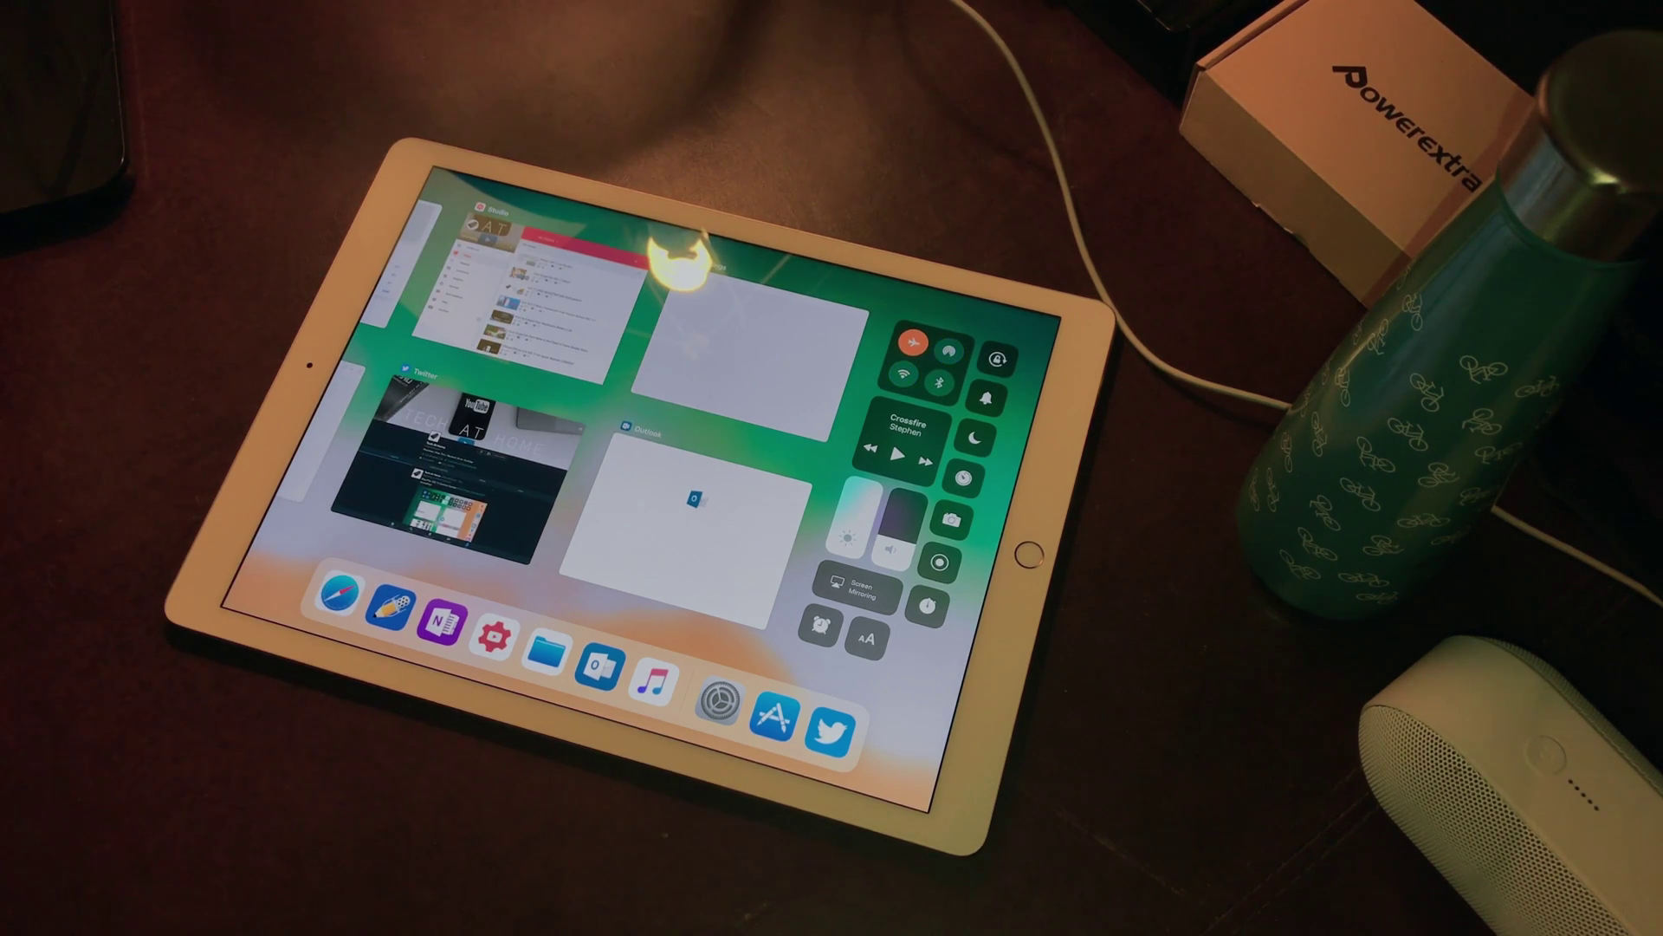
Step: Turn Airplane Mode off, preview the expanded connectivity tile, then expand the Now Playing card
click(914, 342)
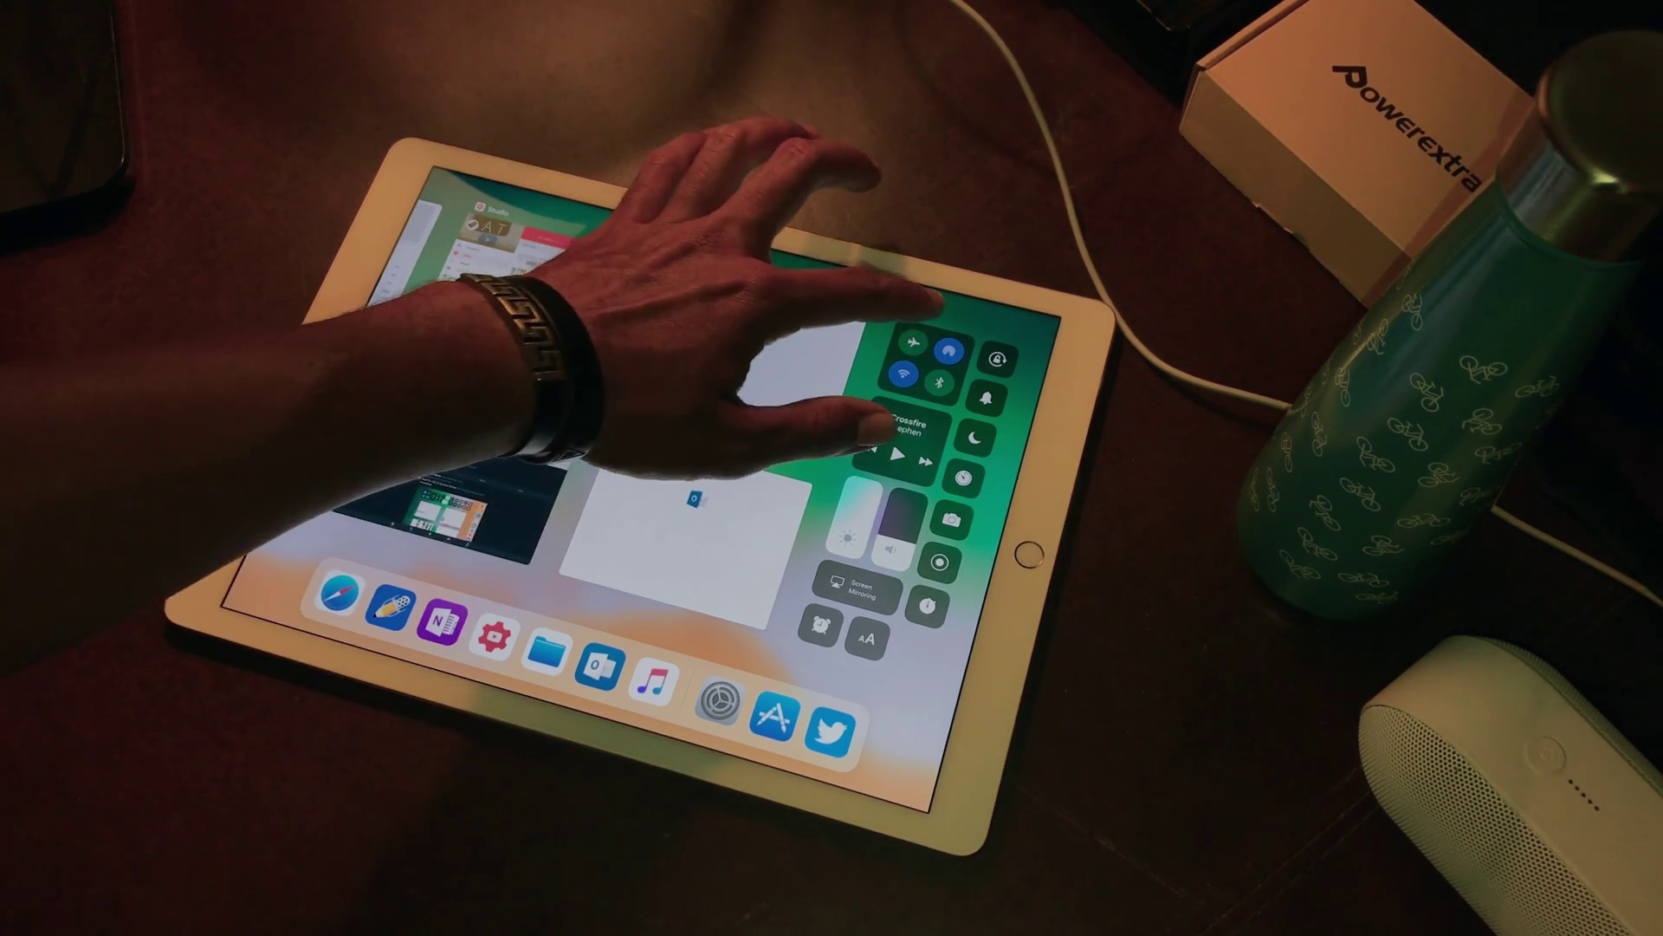
click(928, 361)
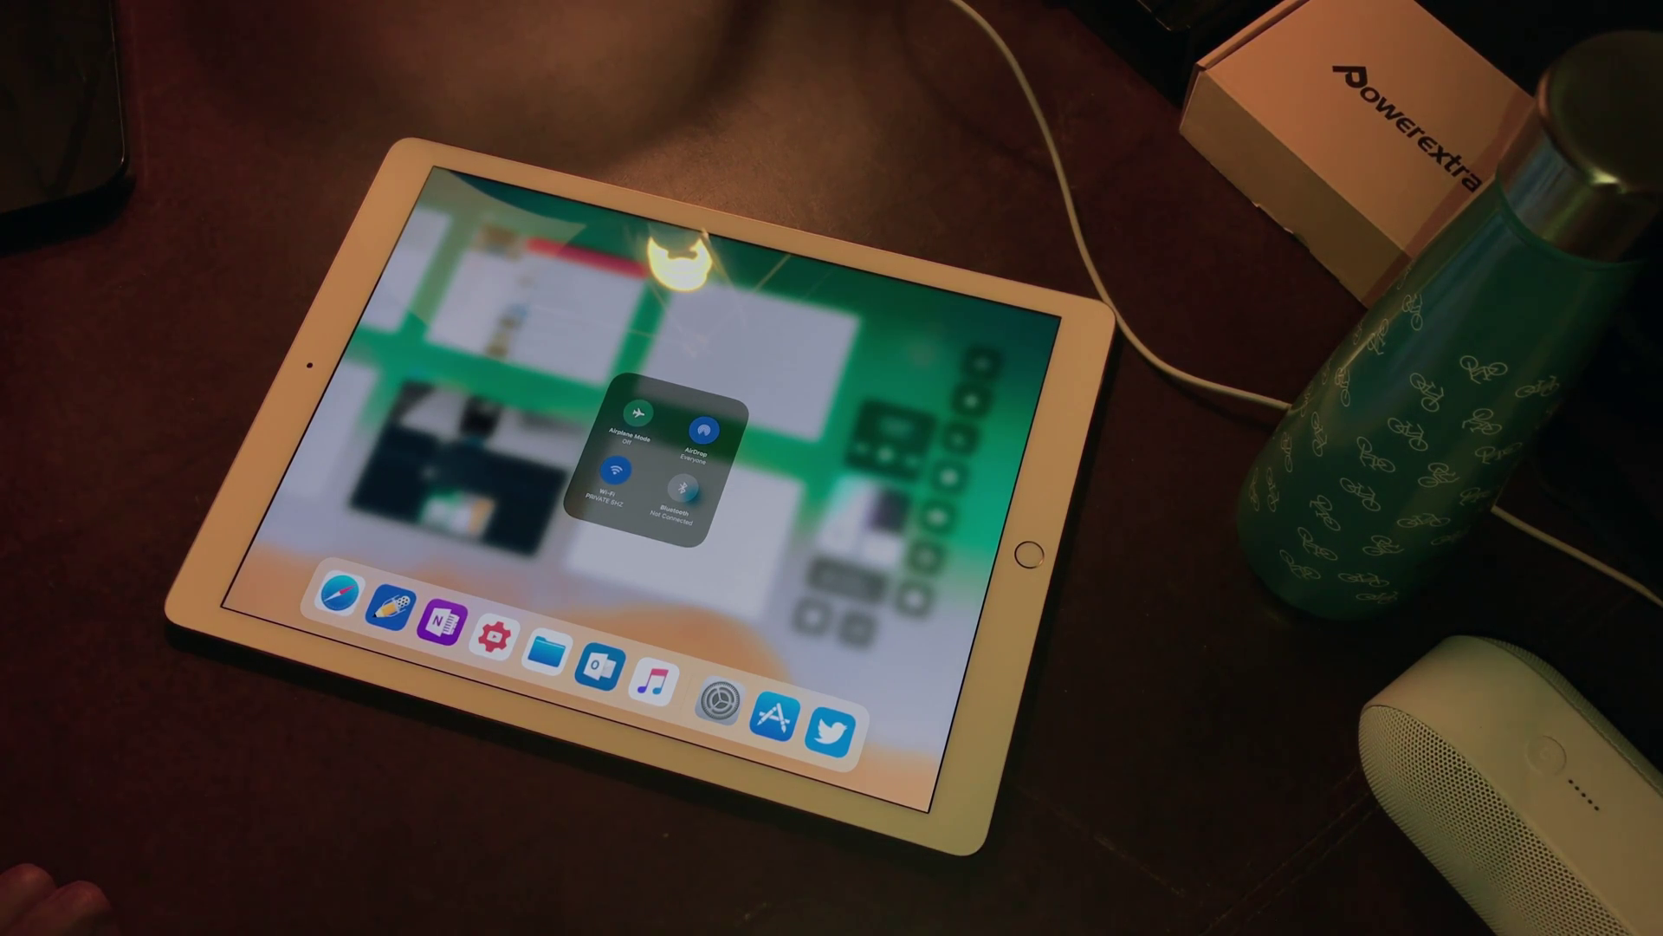
click(403, 442)
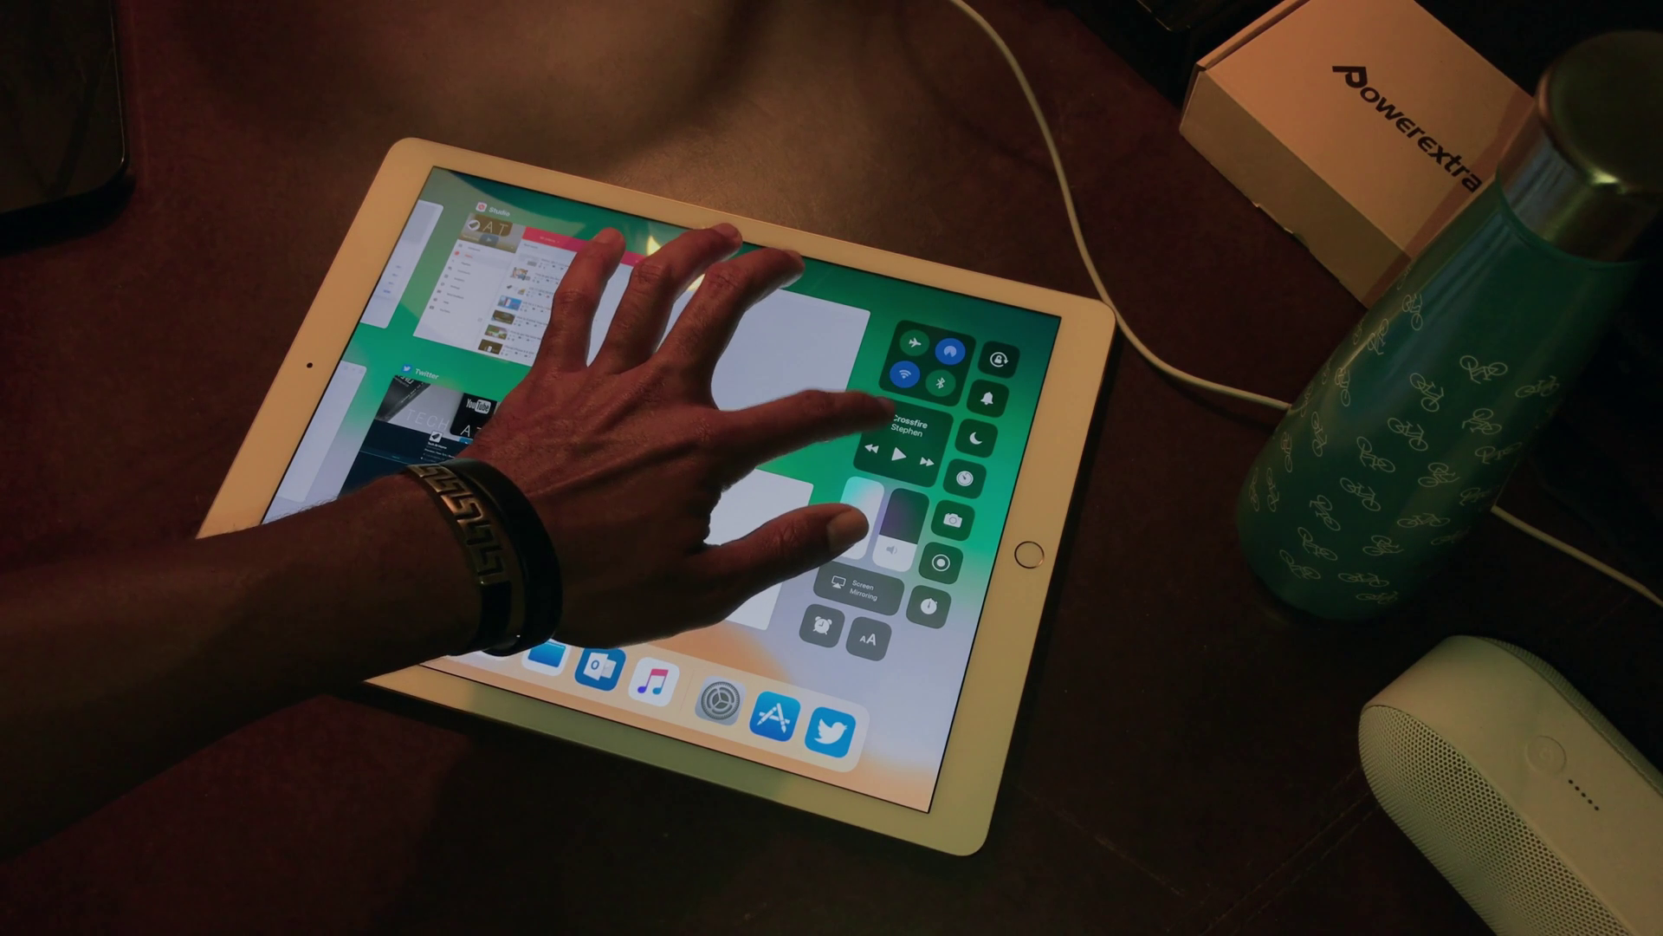
click(904, 429)
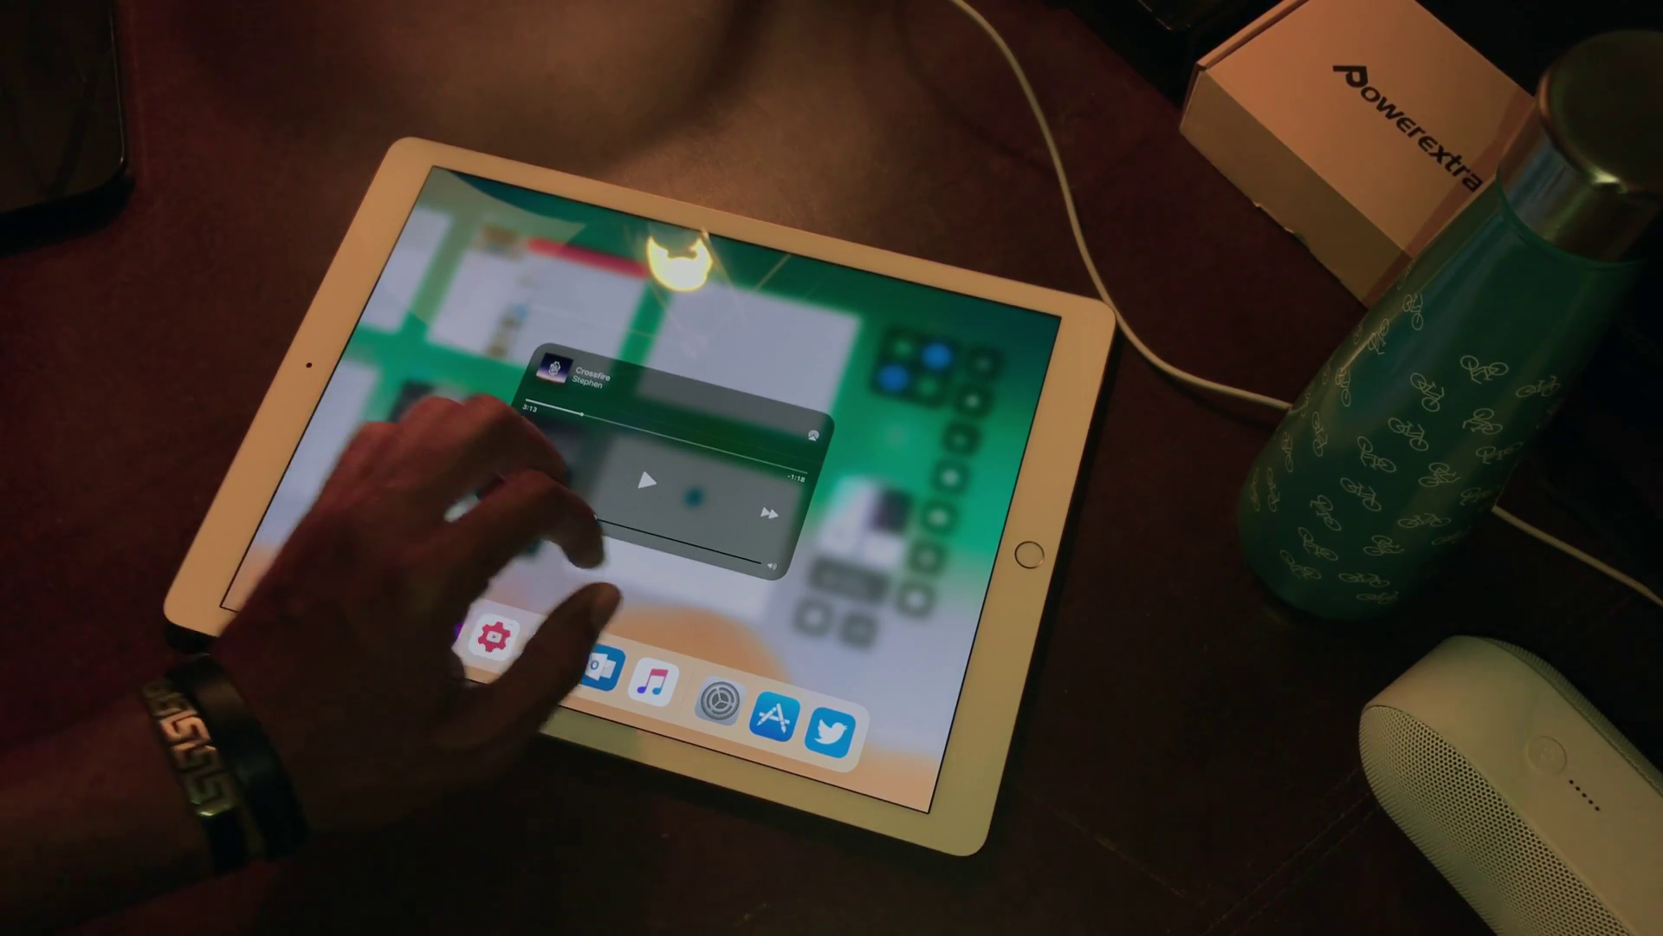
Step: Dismiss Now Playing, then dim and restore the screen on the enlarged brightness slider
click(560, 592)
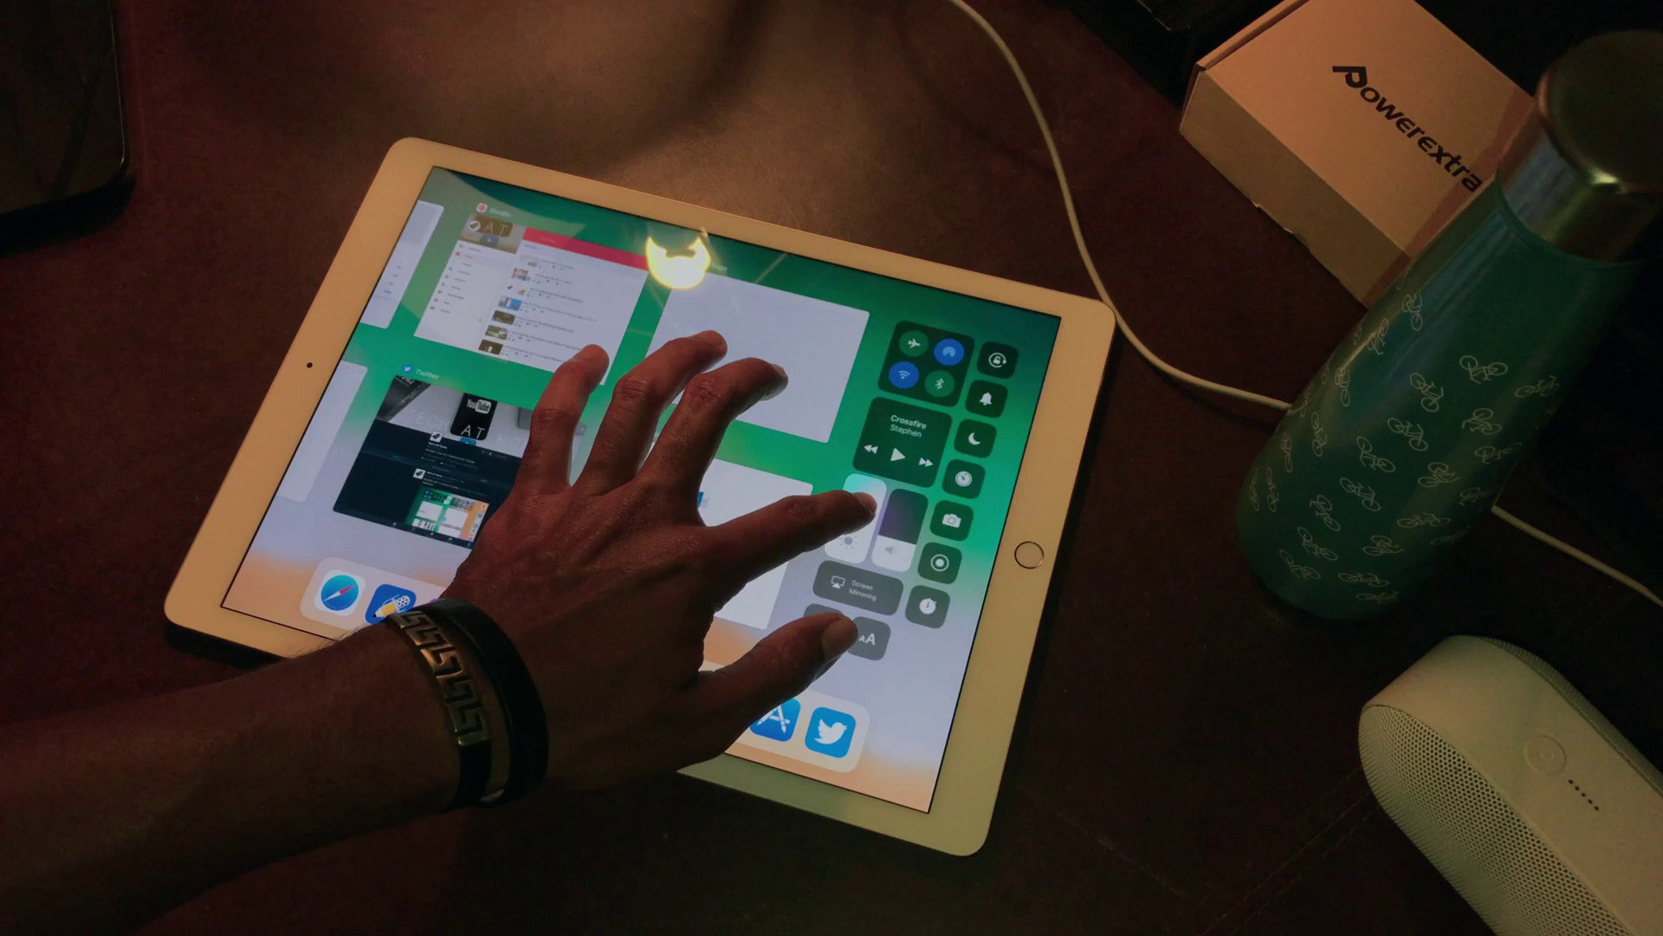
click(884, 514)
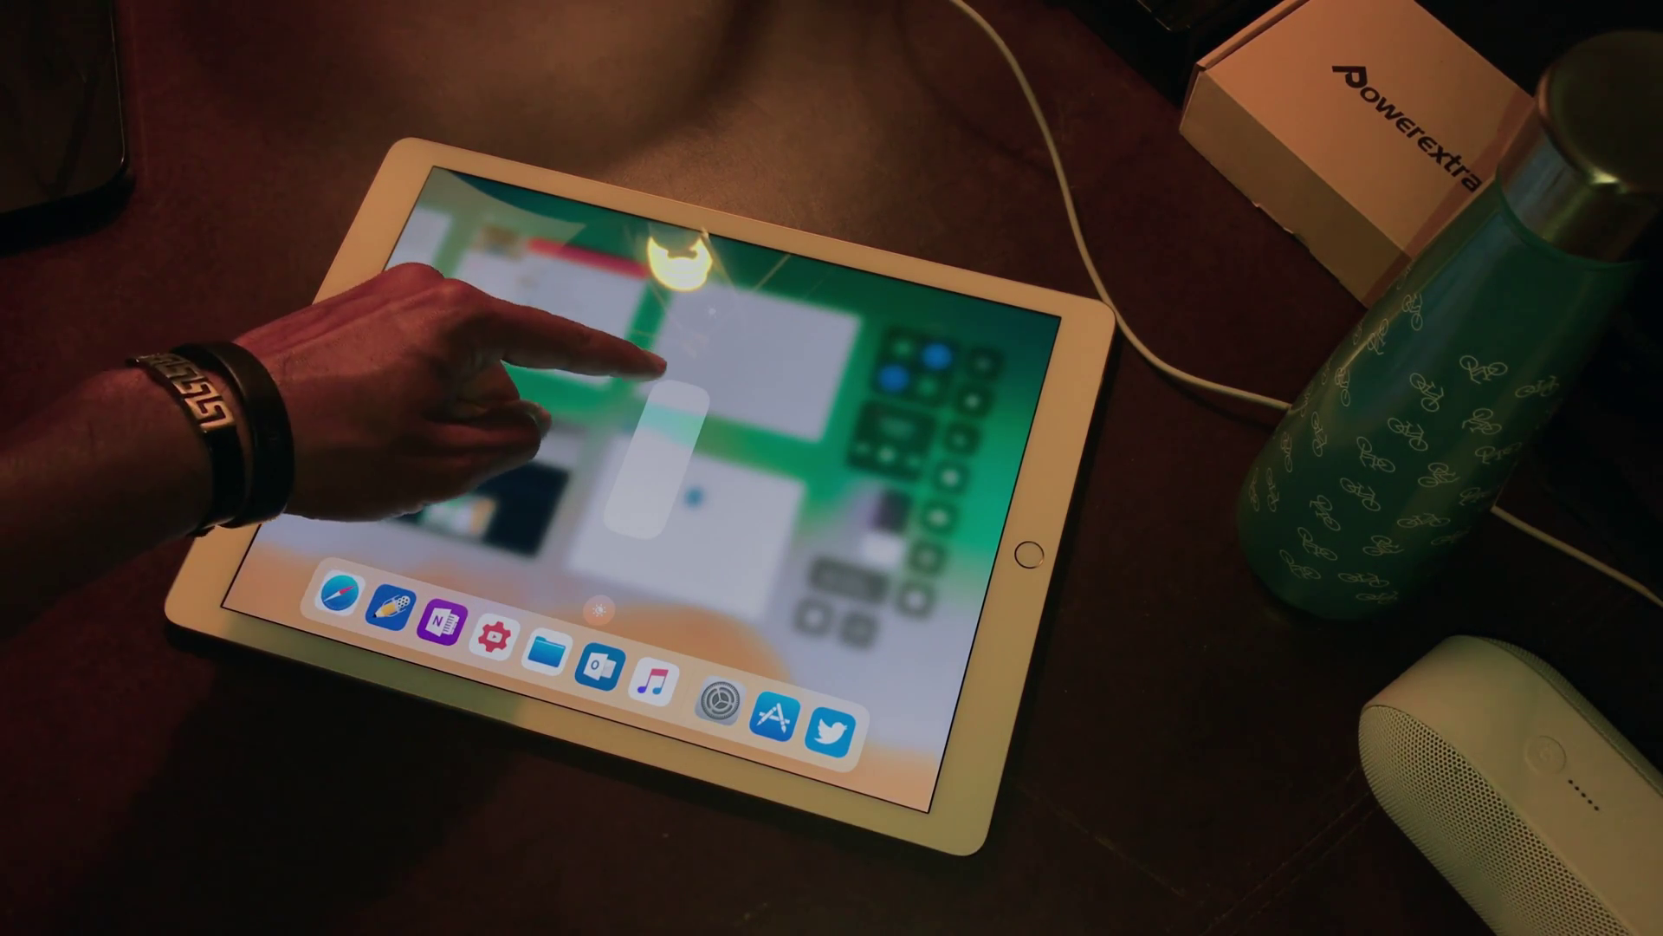
drag(669, 390, 676, 370)
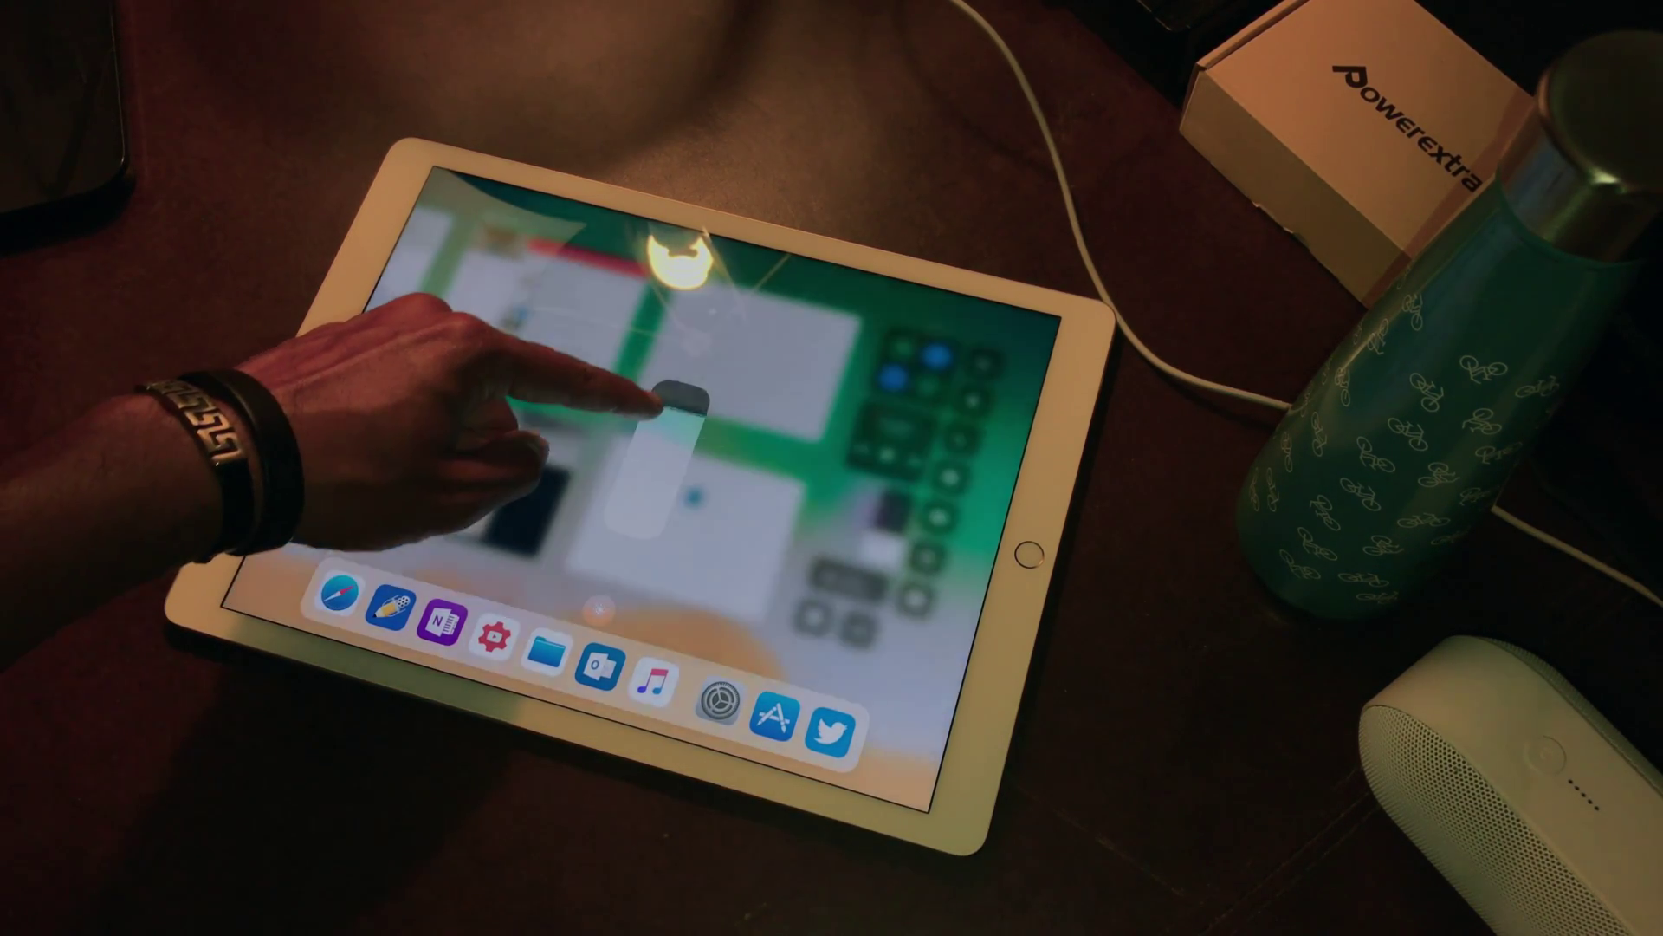
click(572, 461)
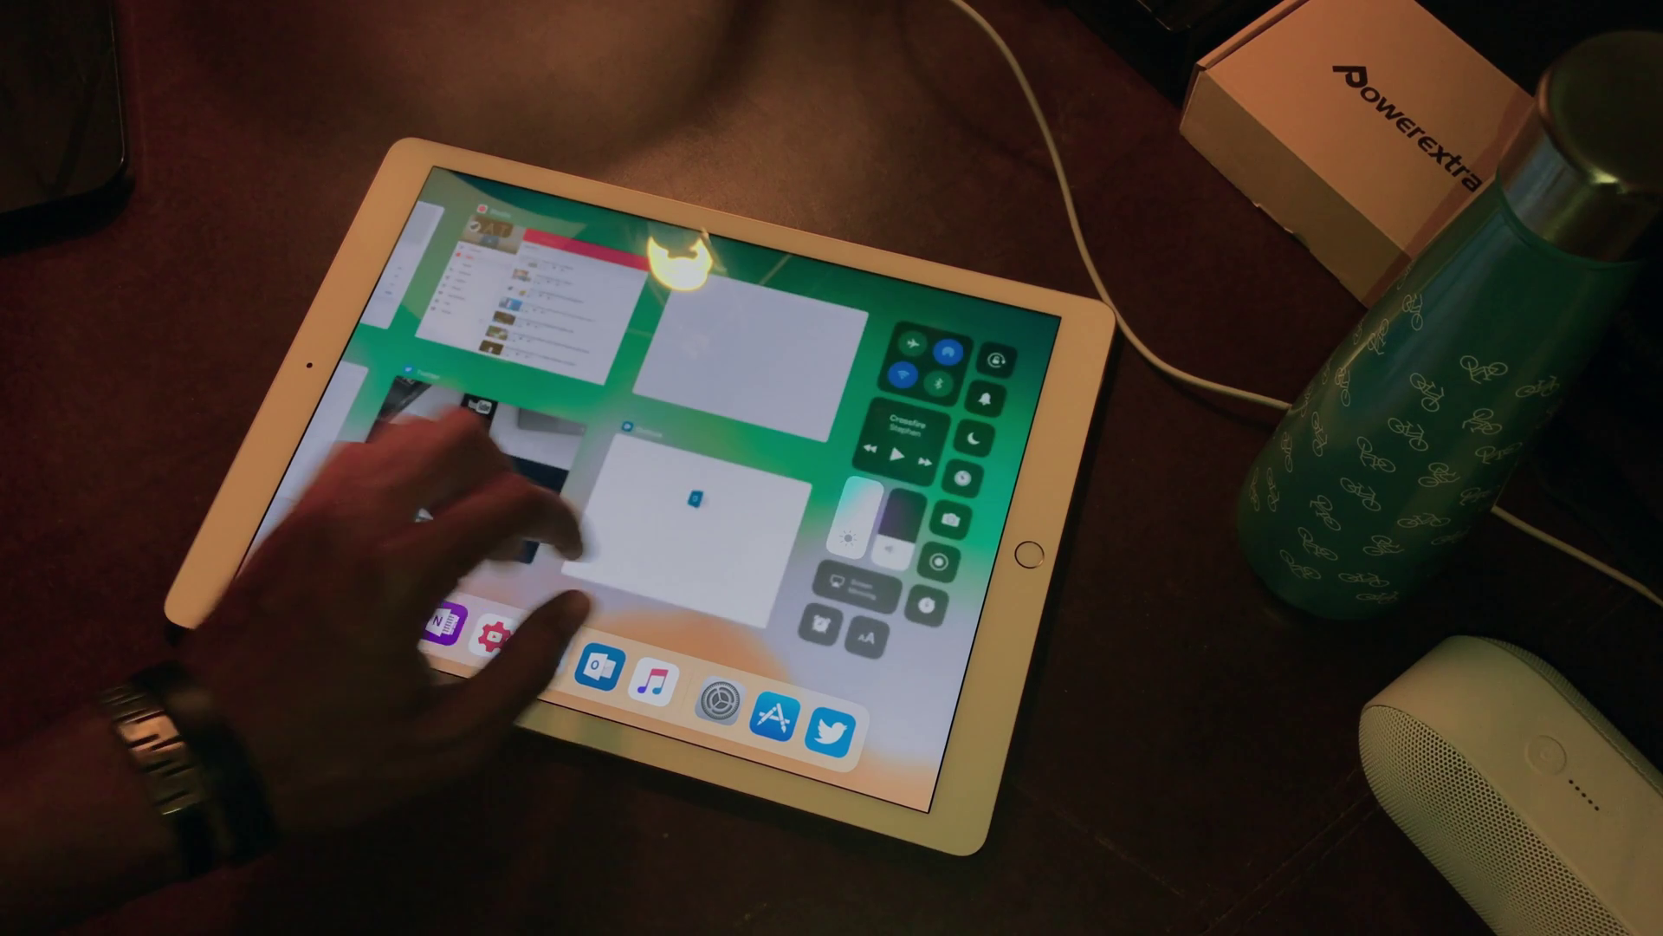
Step: Lower the volume on its enlarged slider, then expand another control's level slider
click(894, 506)
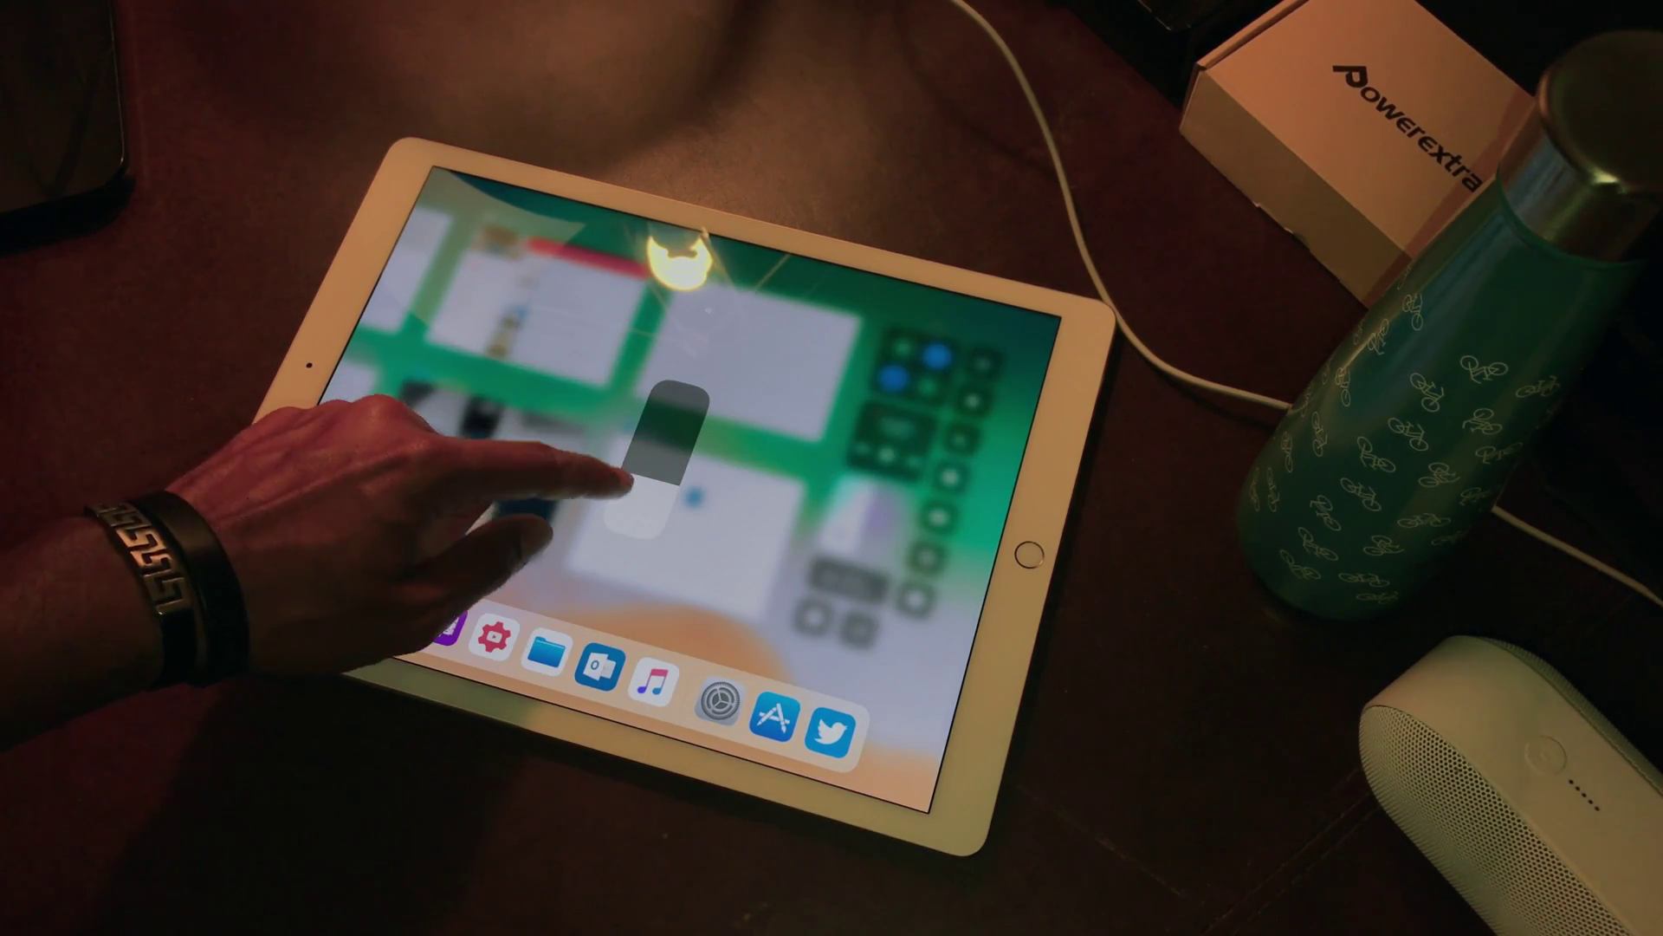
drag(655, 386, 643, 422)
click(572, 414)
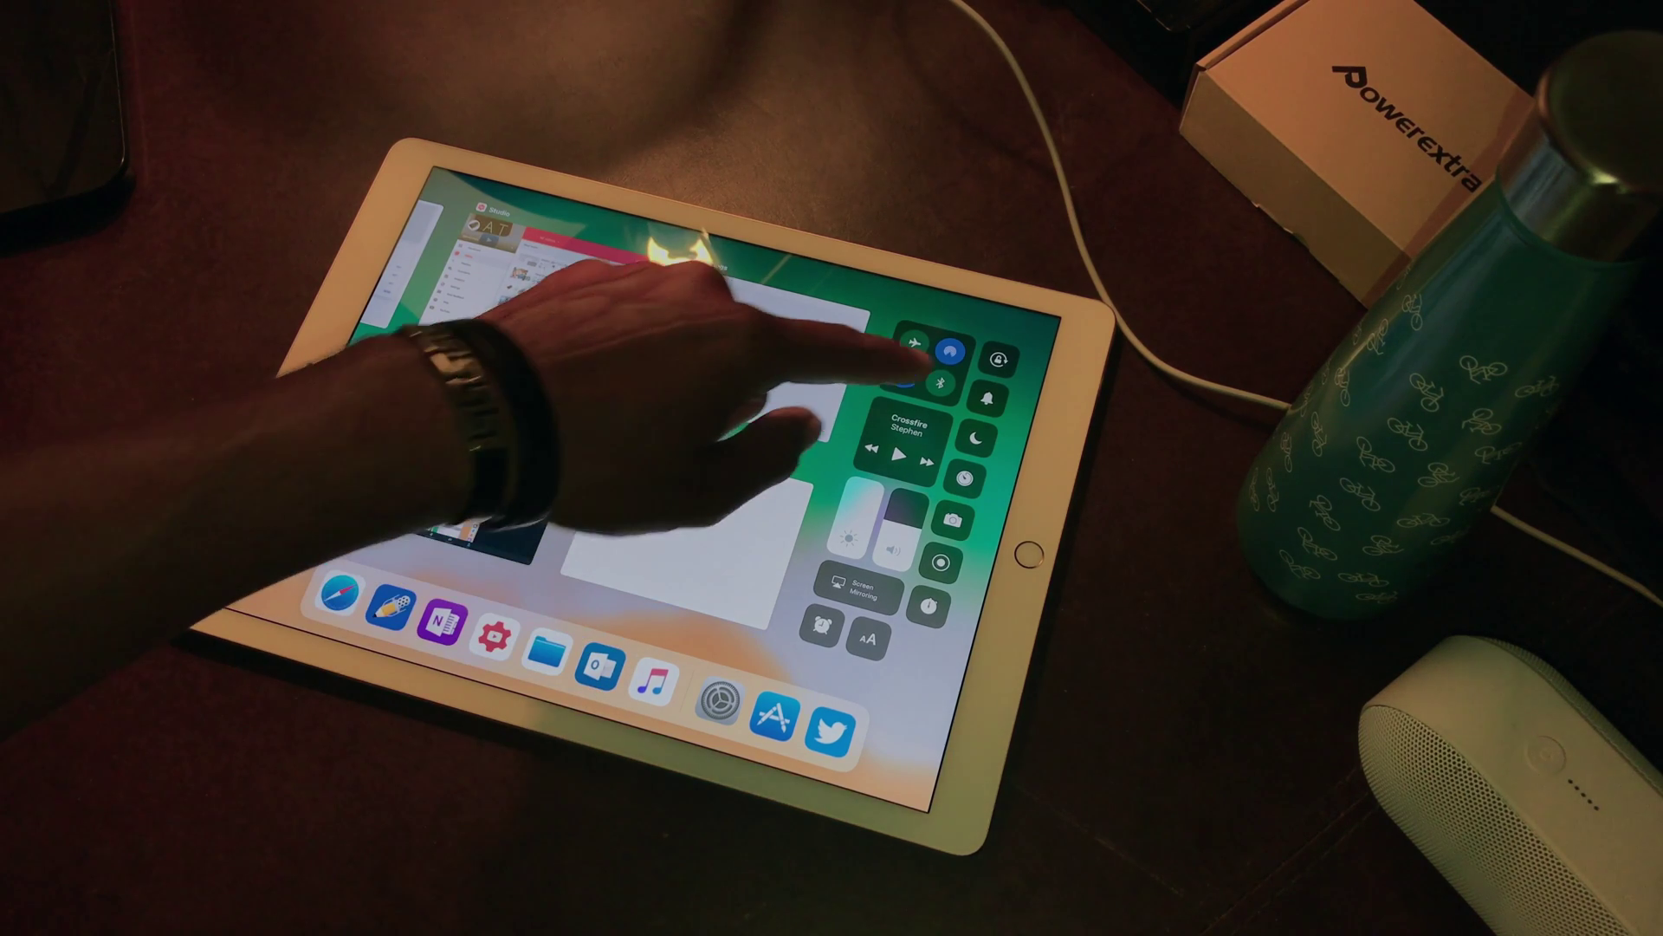
click(990, 398)
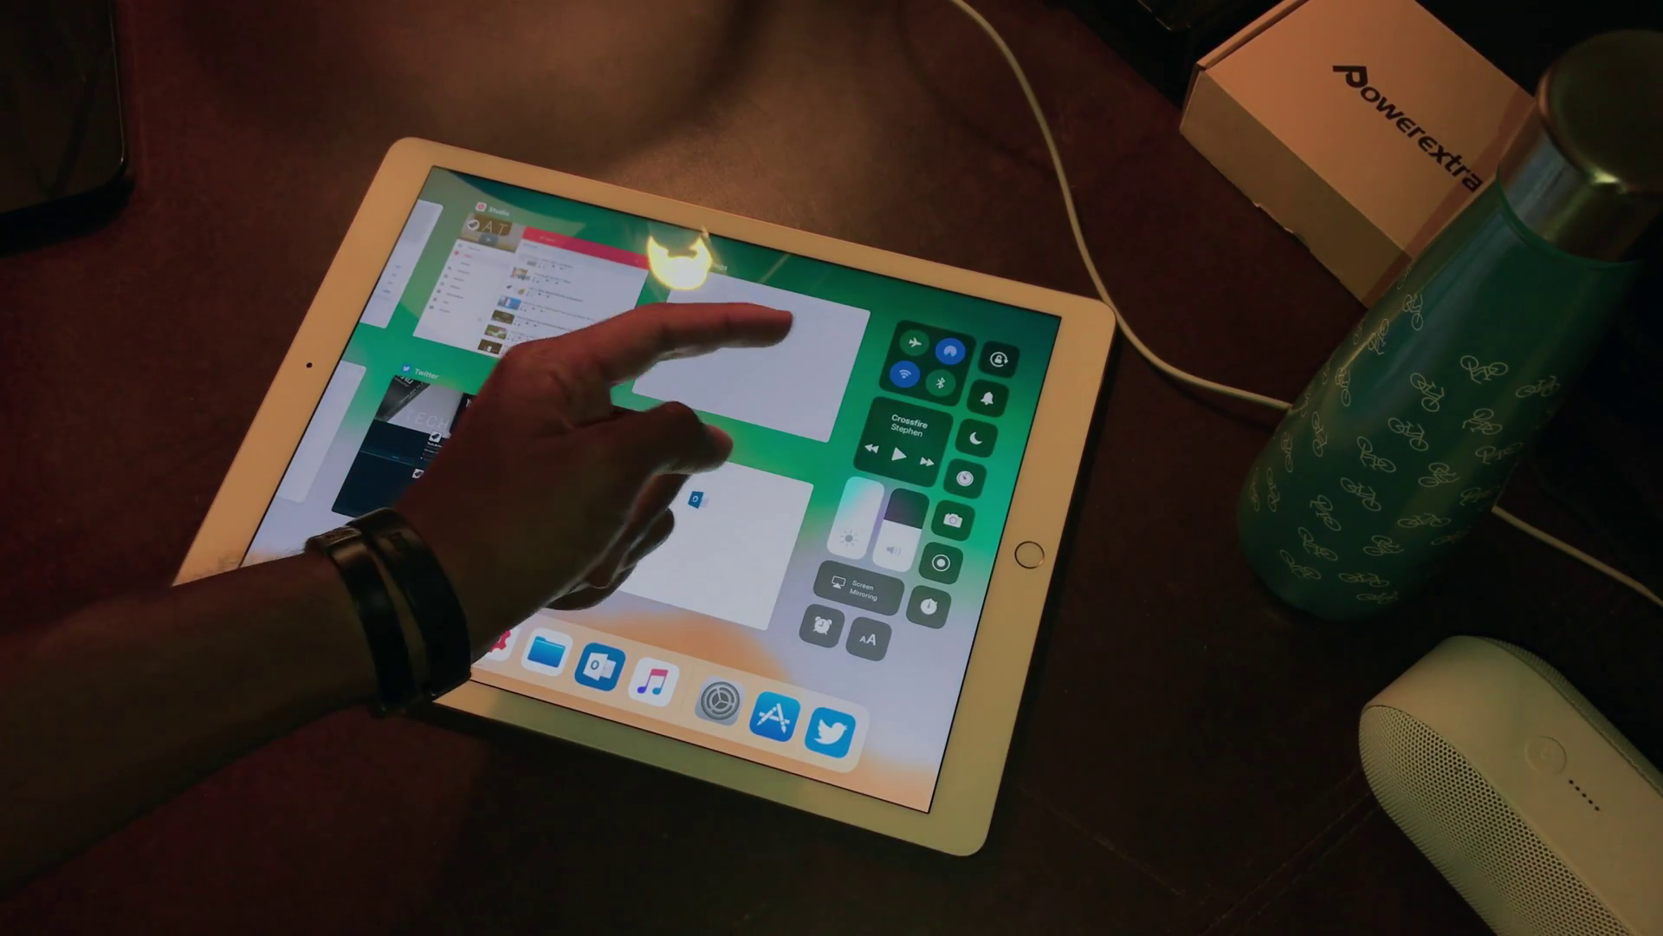
click(968, 476)
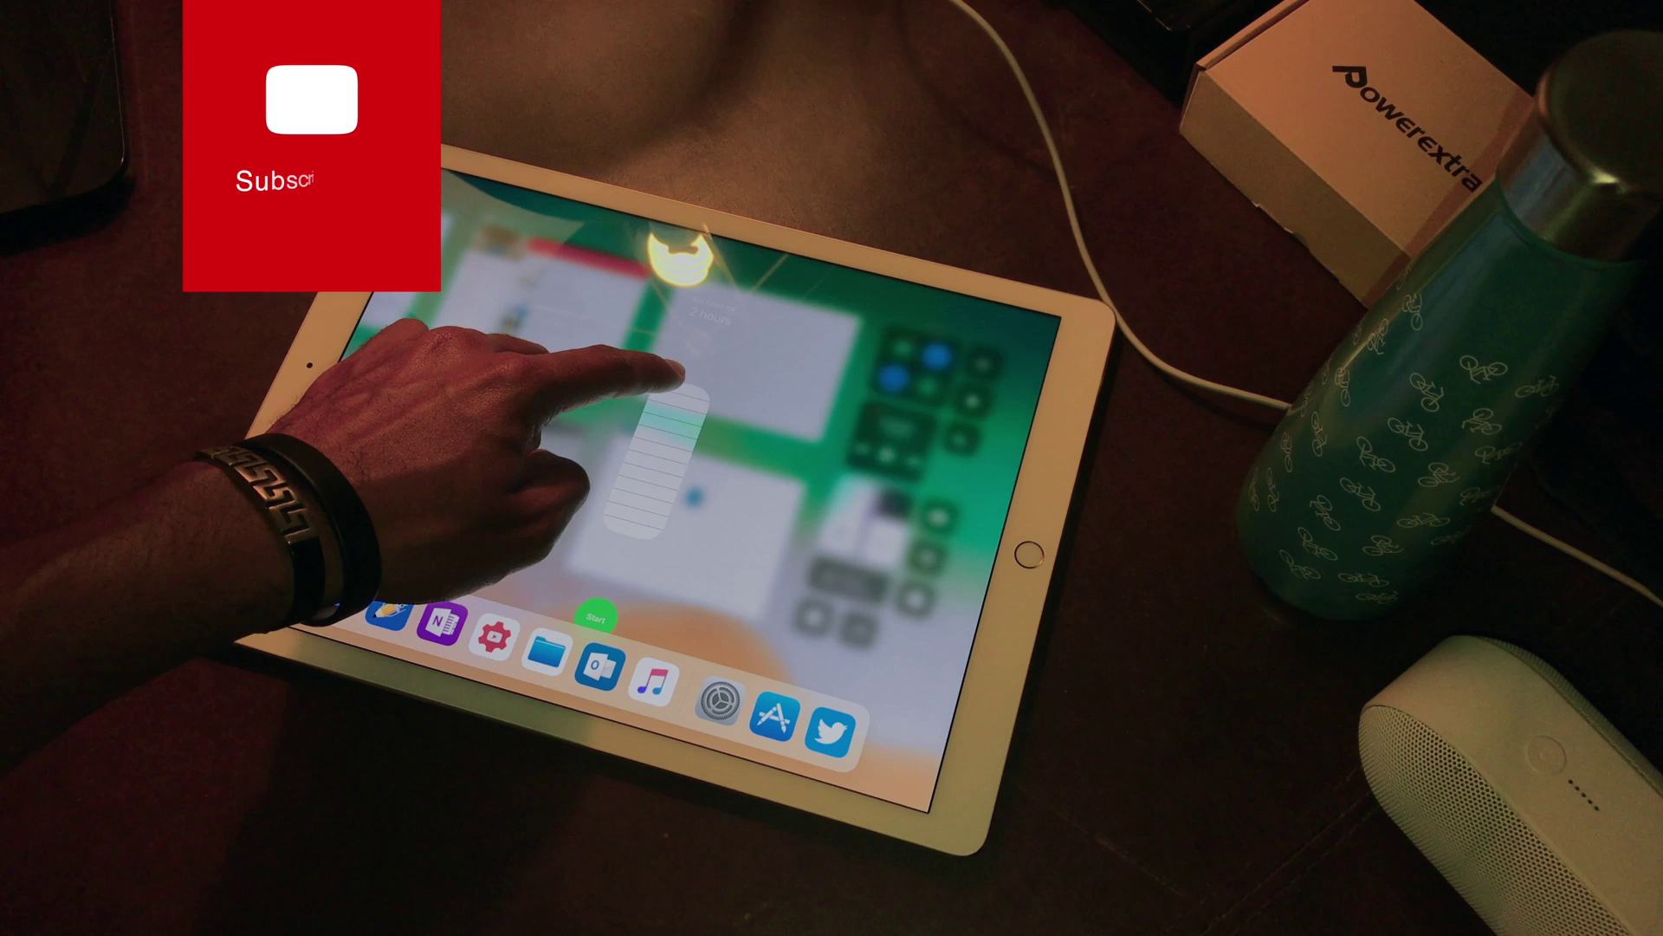
Step: Lower the level on the enlarged slider, then preview and dismiss the Camera quick photo options
mouse_move(675, 374)
mouse_down()
mouse_move(633, 408)
mouse_move(644, 458)
mouse_move(612, 502)
mouse_move(546, 552)
mouse_up()
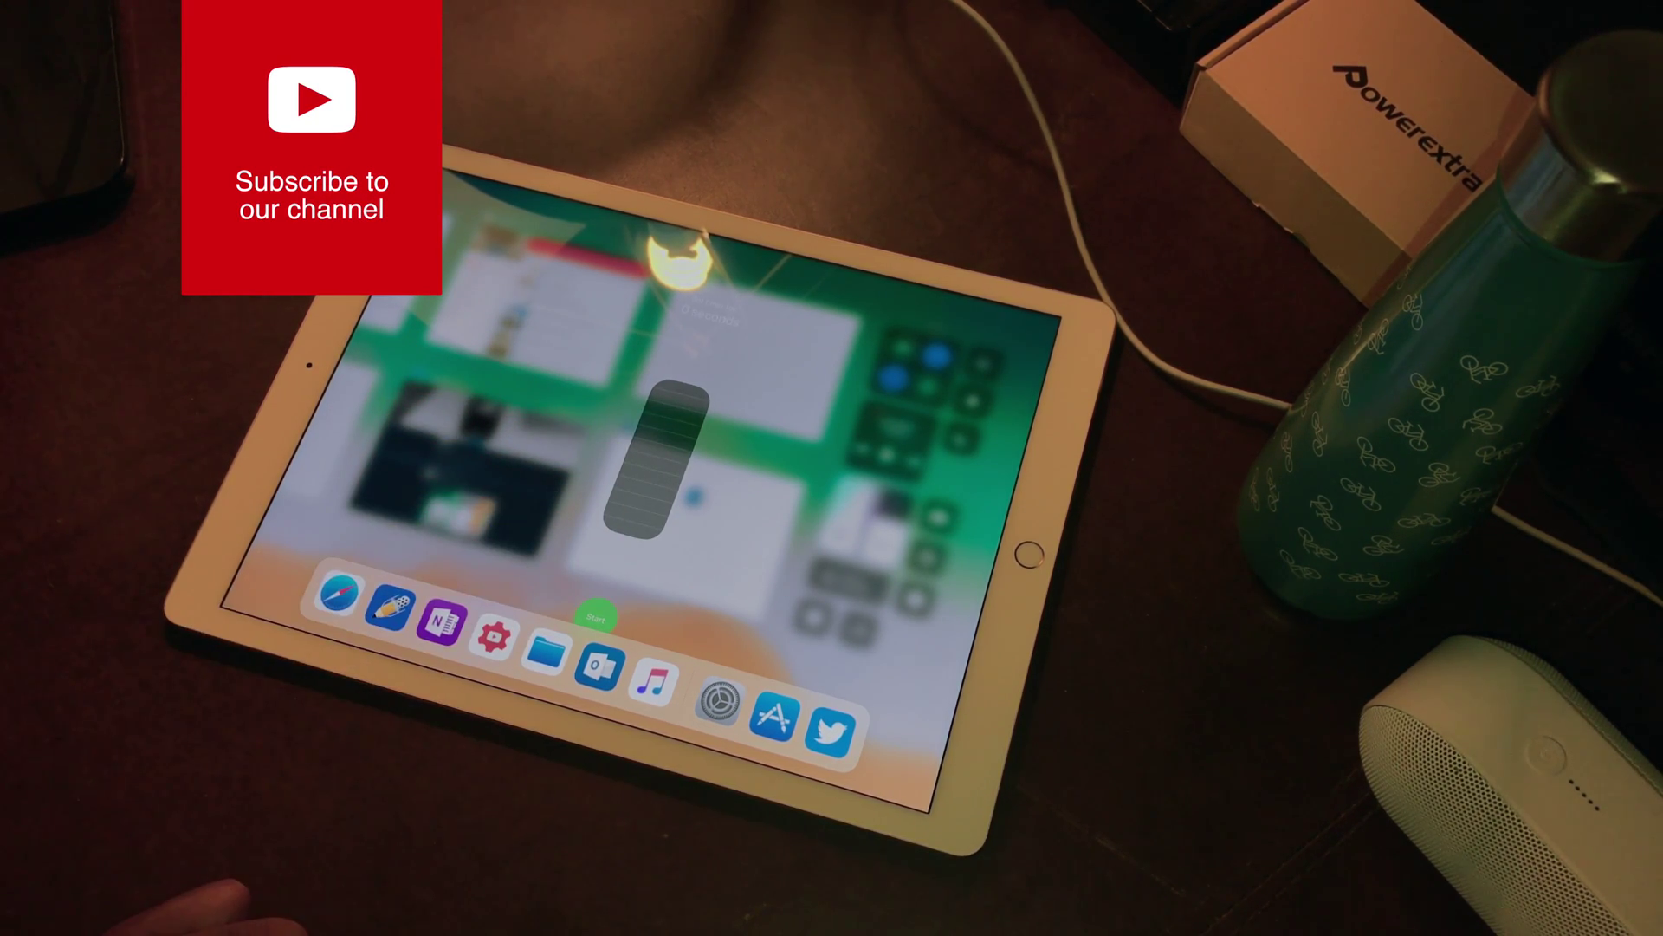
click(351, 448)
click(952, 520)
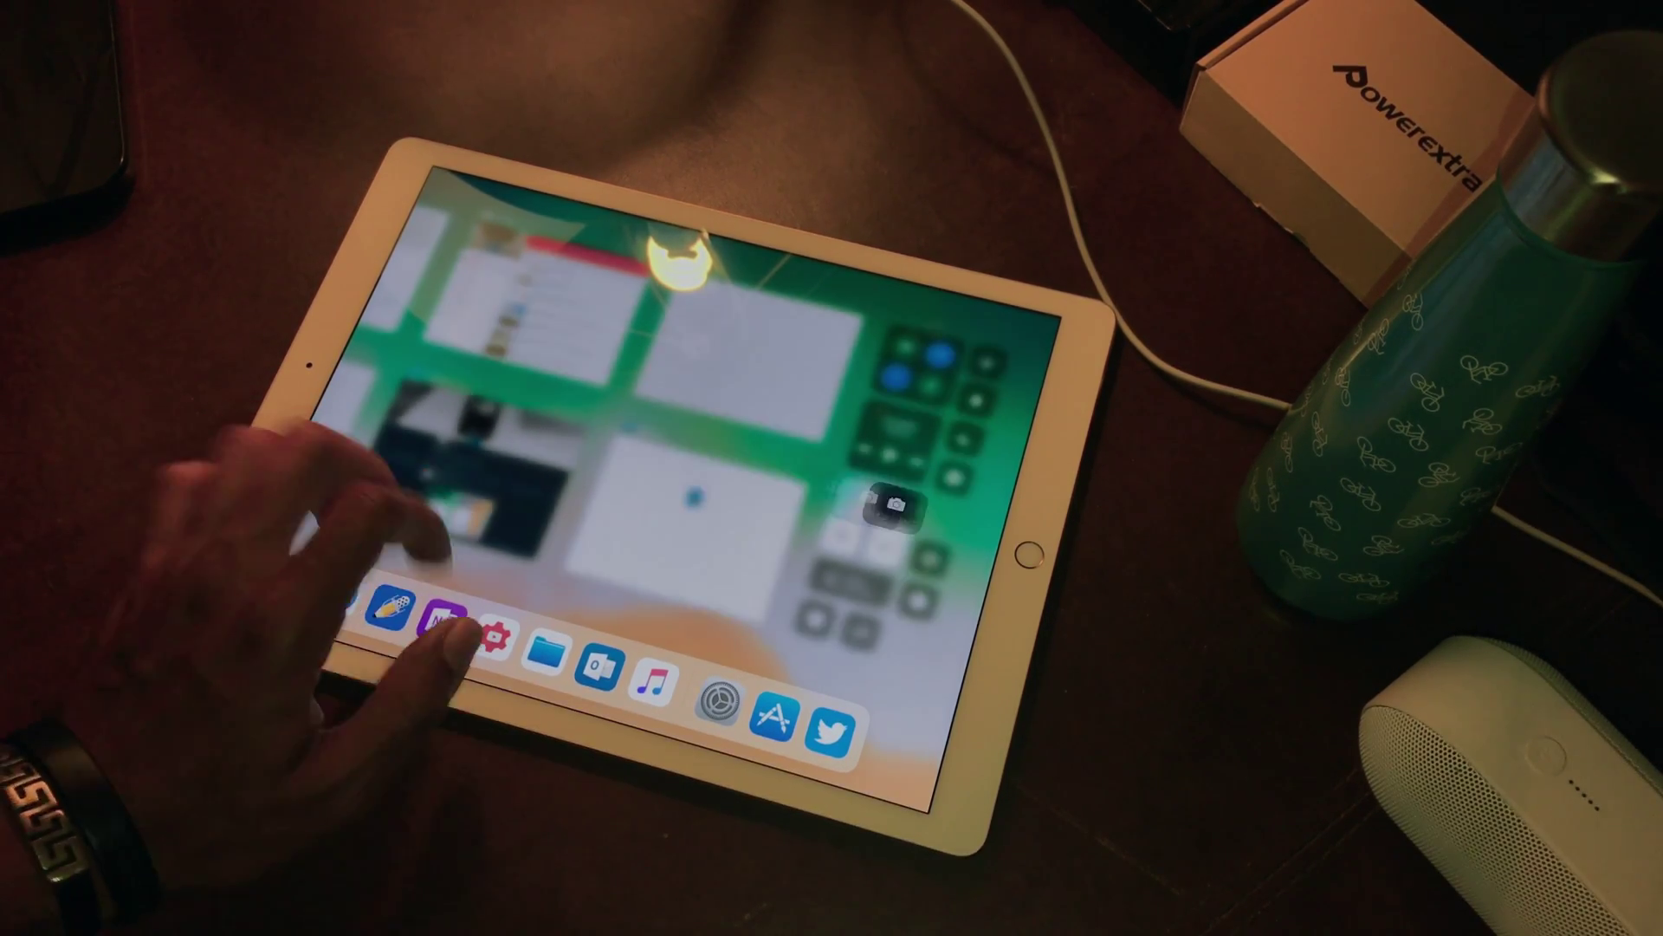
click(404, 436)
Step: Preview the Screen Recording options, dismiss them, then expand the Timer's stopwatch quick actions
click(938, 560)
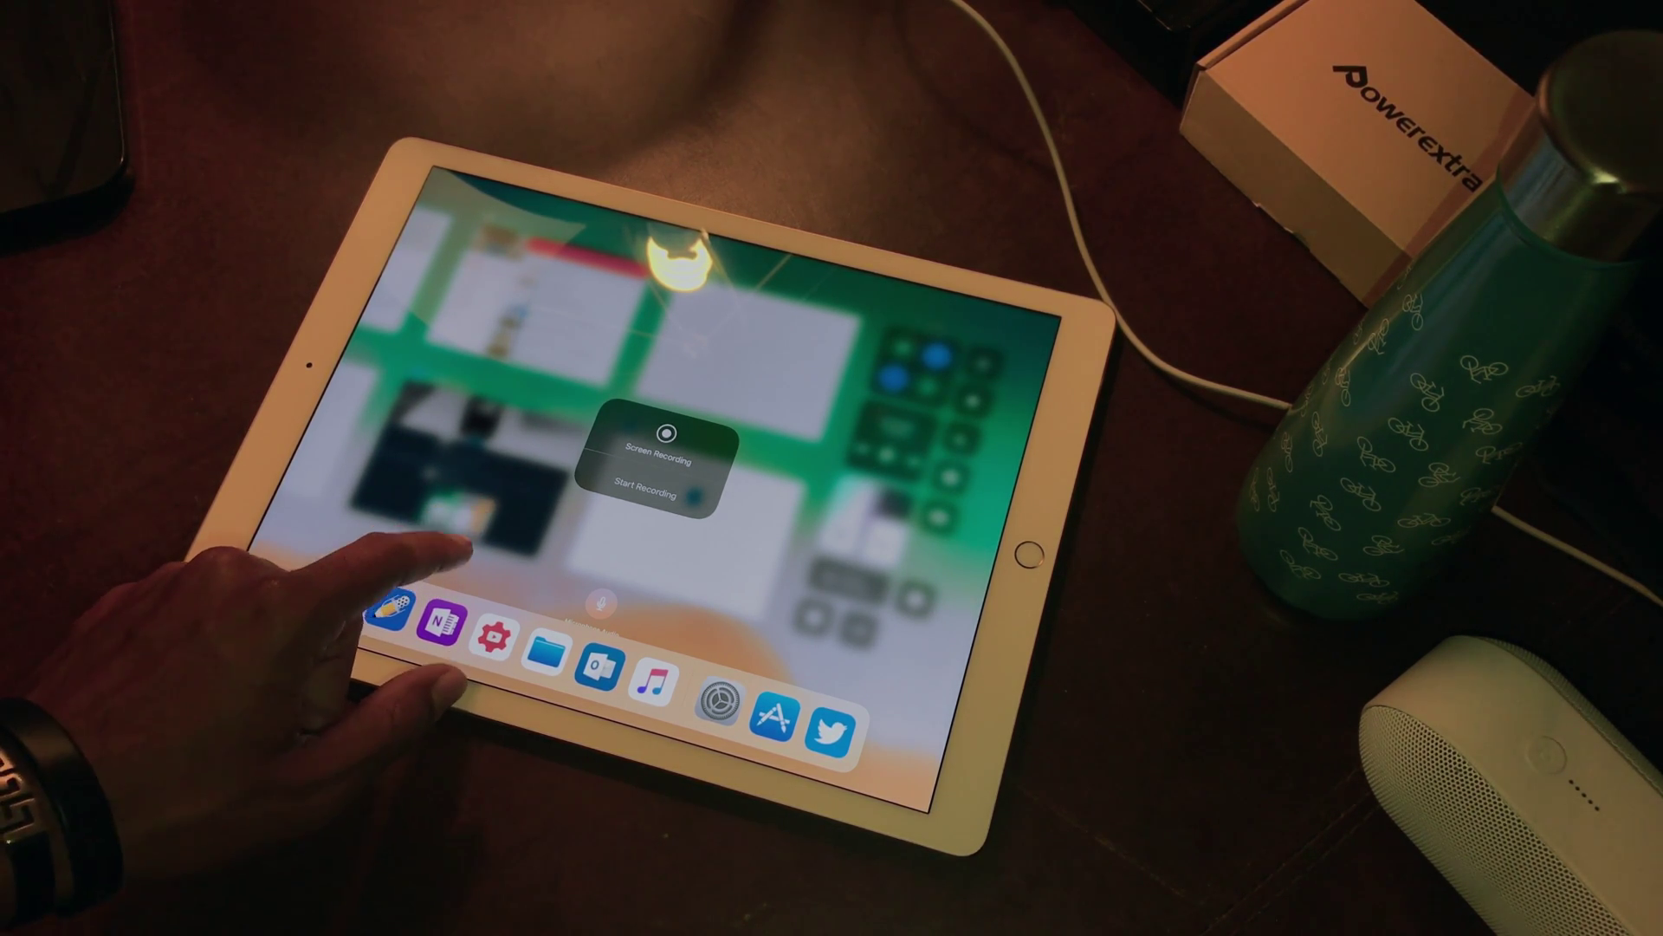
click(484, 507)
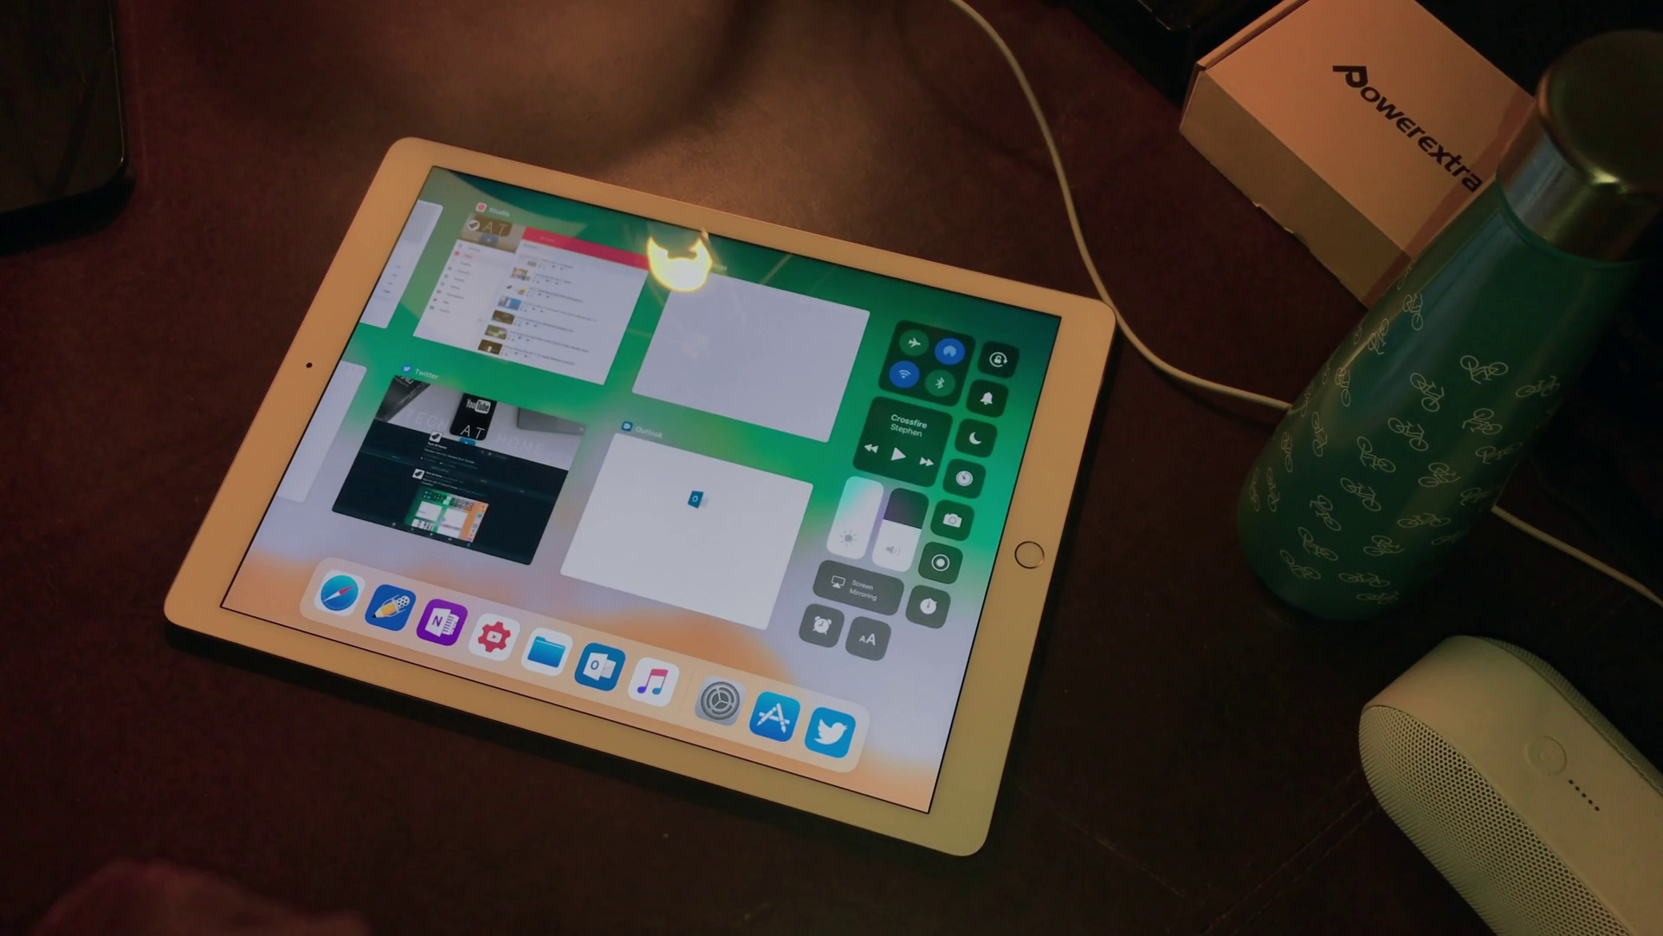
click(929, 605)
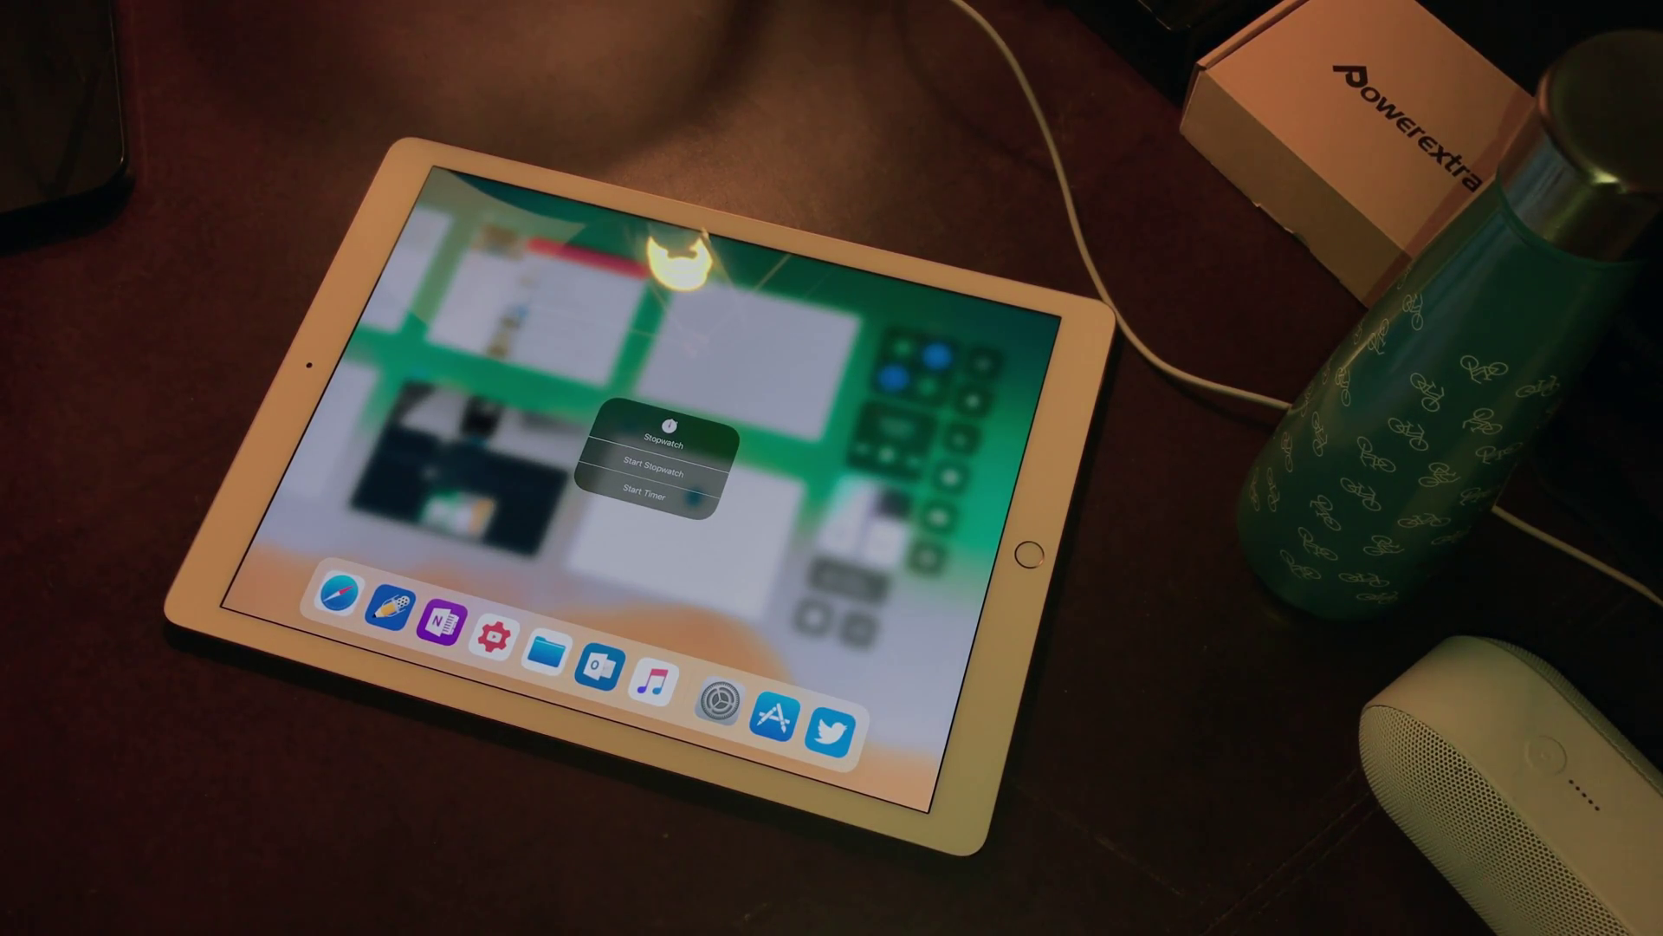
Step: Dismiss the stopwatch menu, then expand and close the Text Size slider twice
click(364, 559)
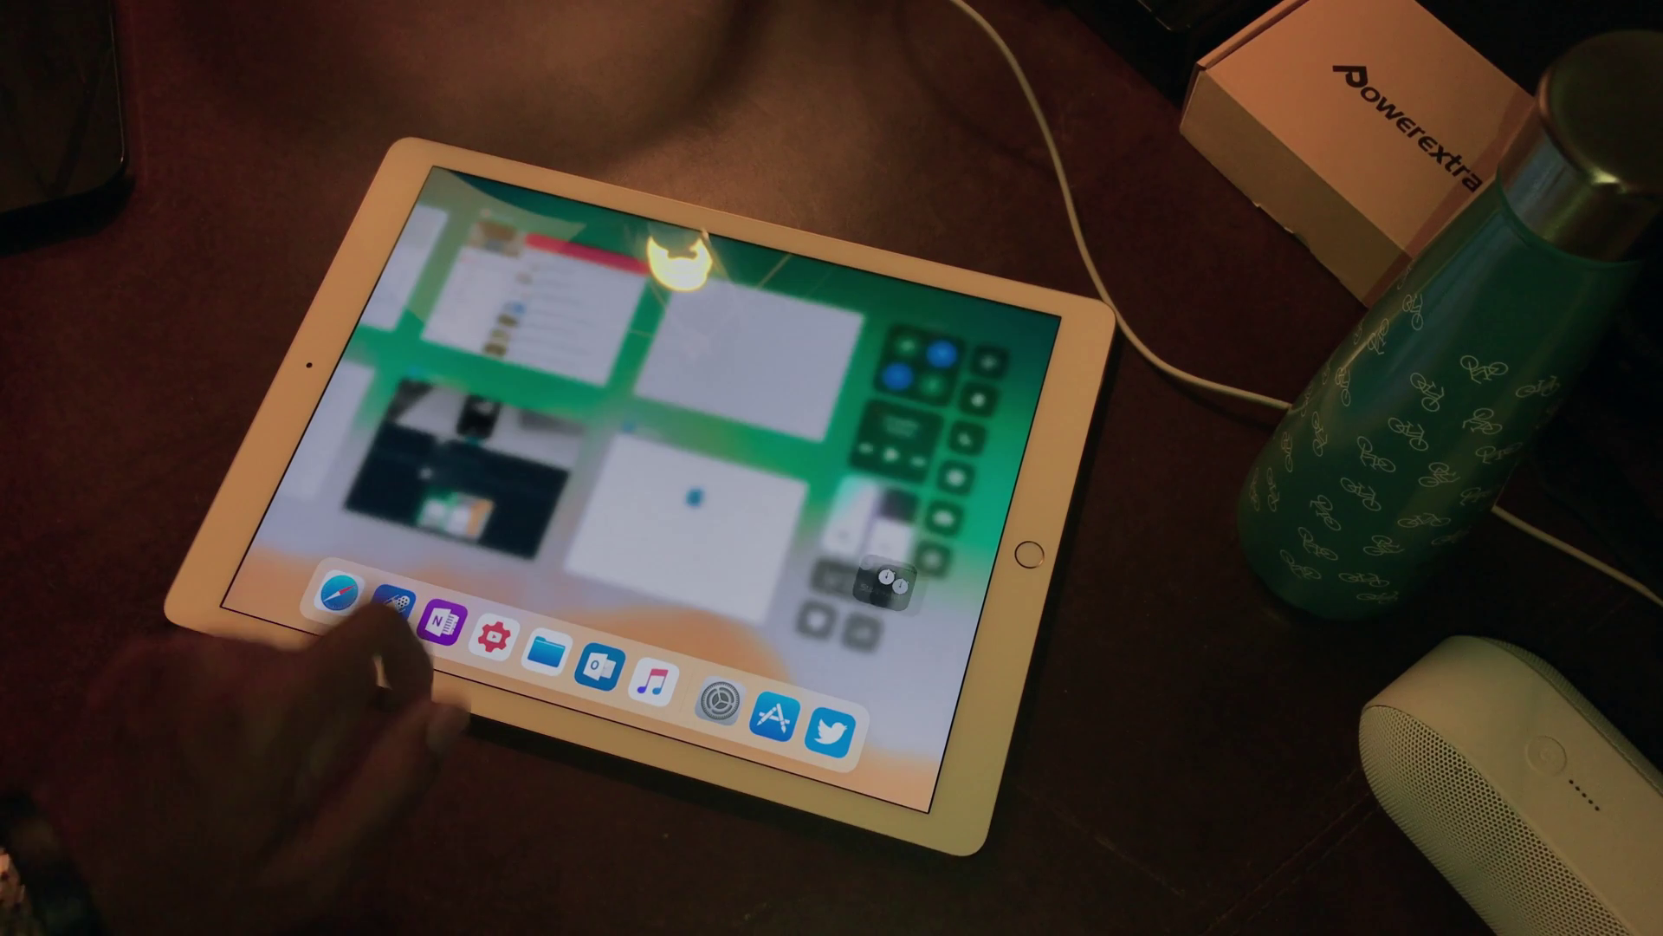
click(869, 637)
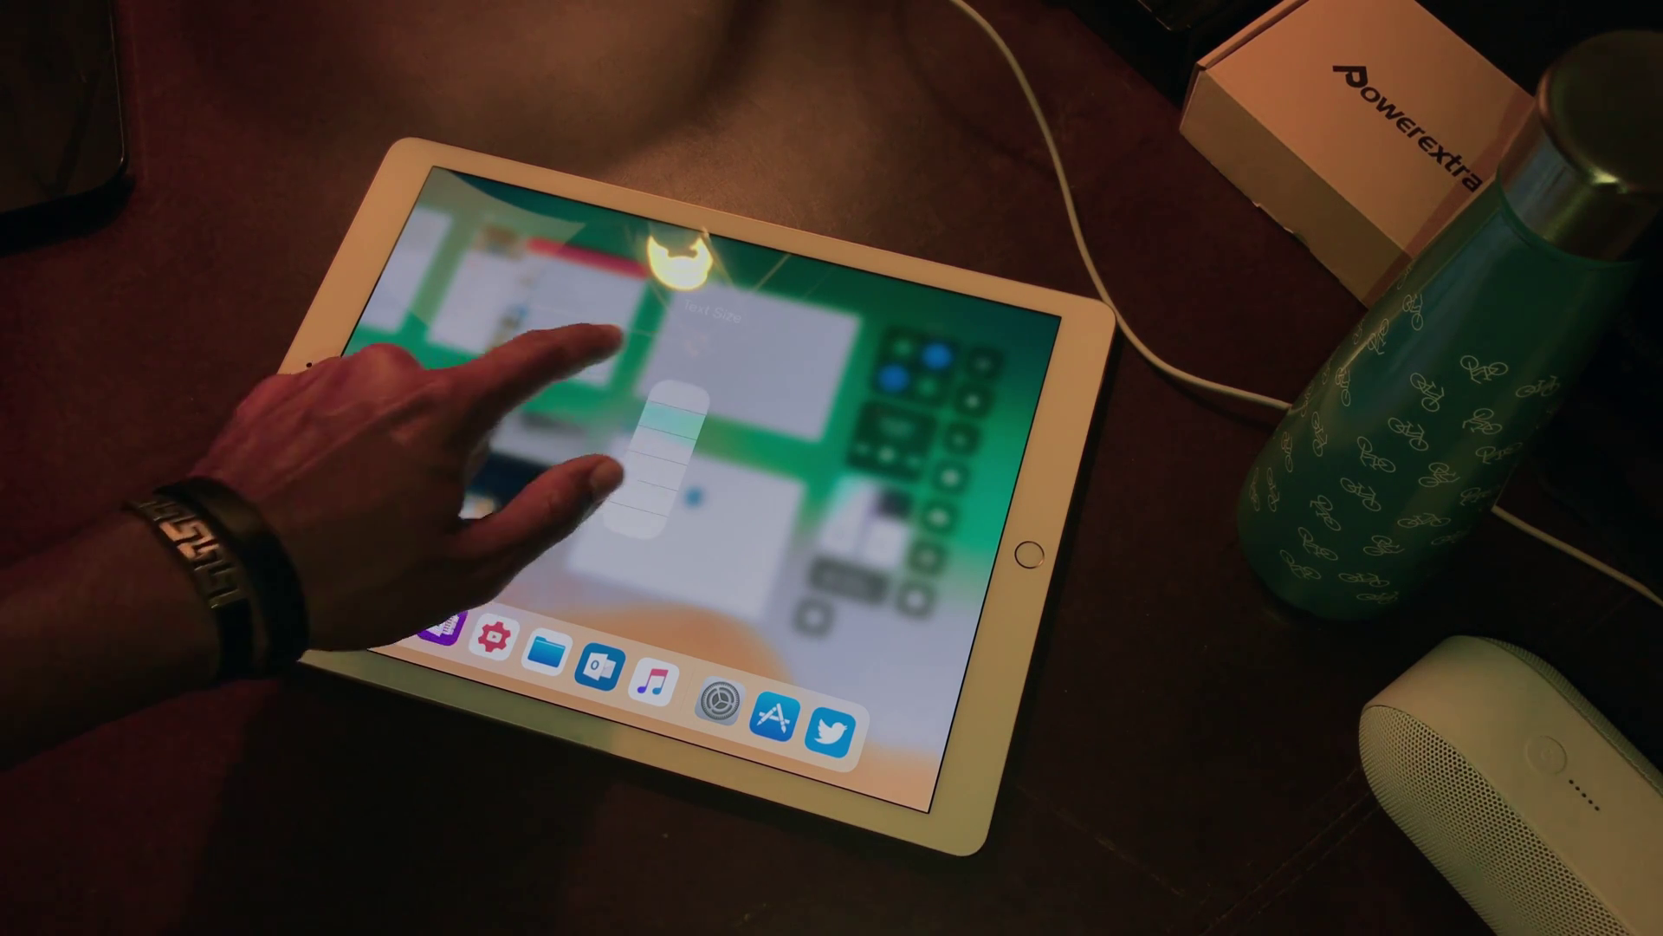
click(600, 341)
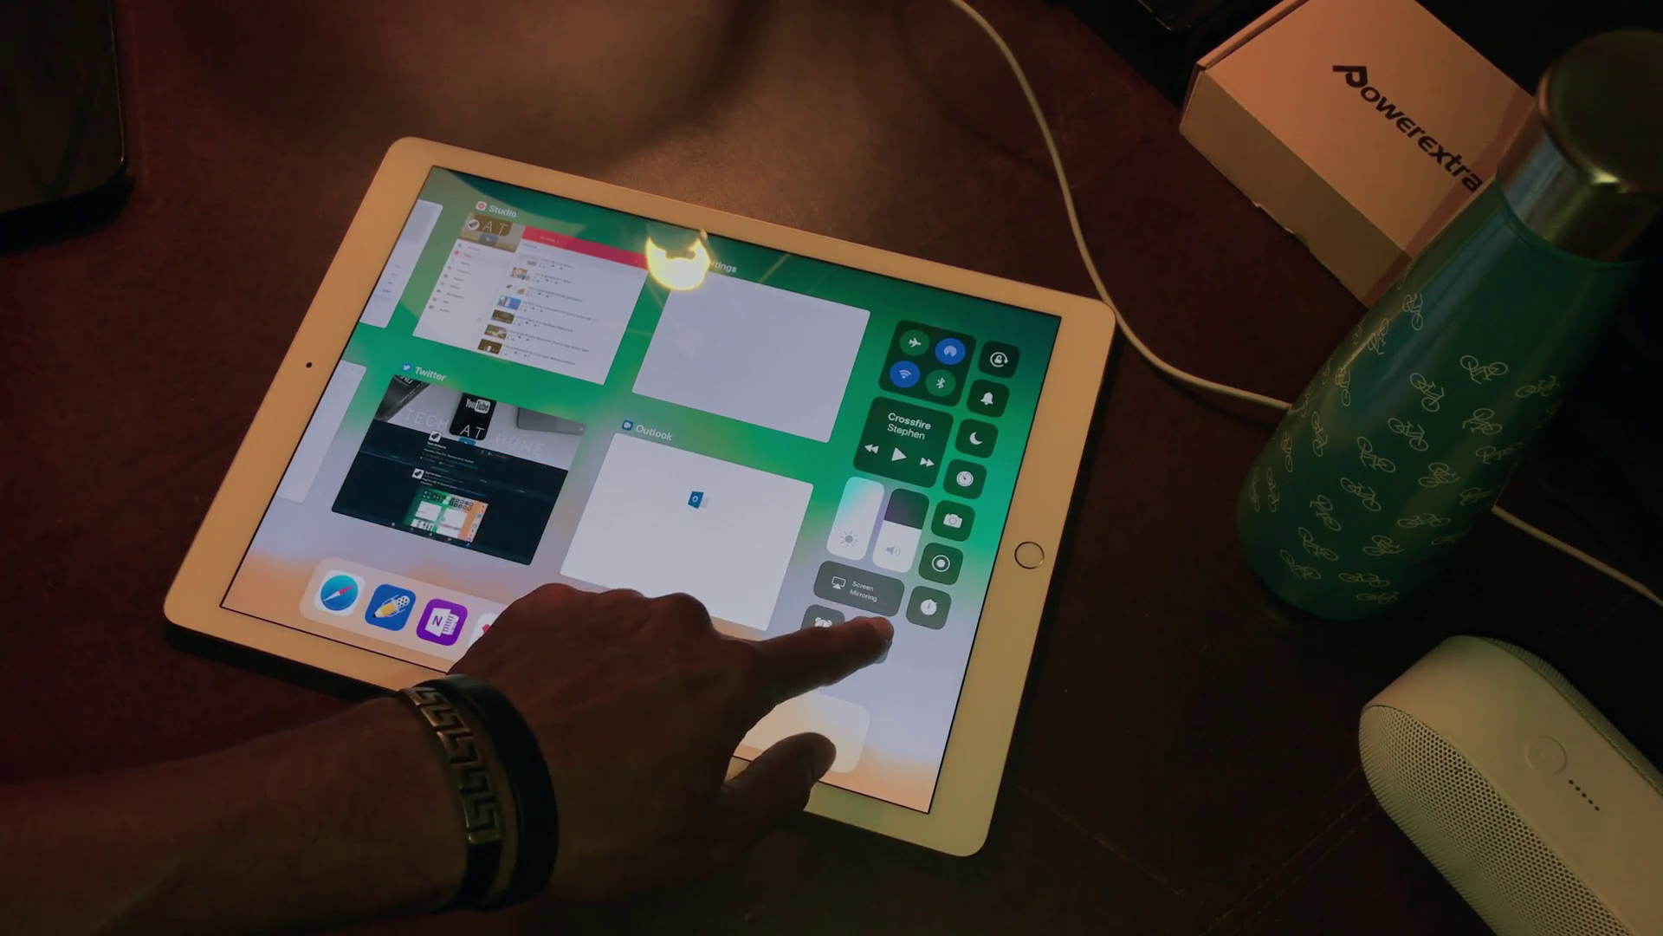
click(869, 635)
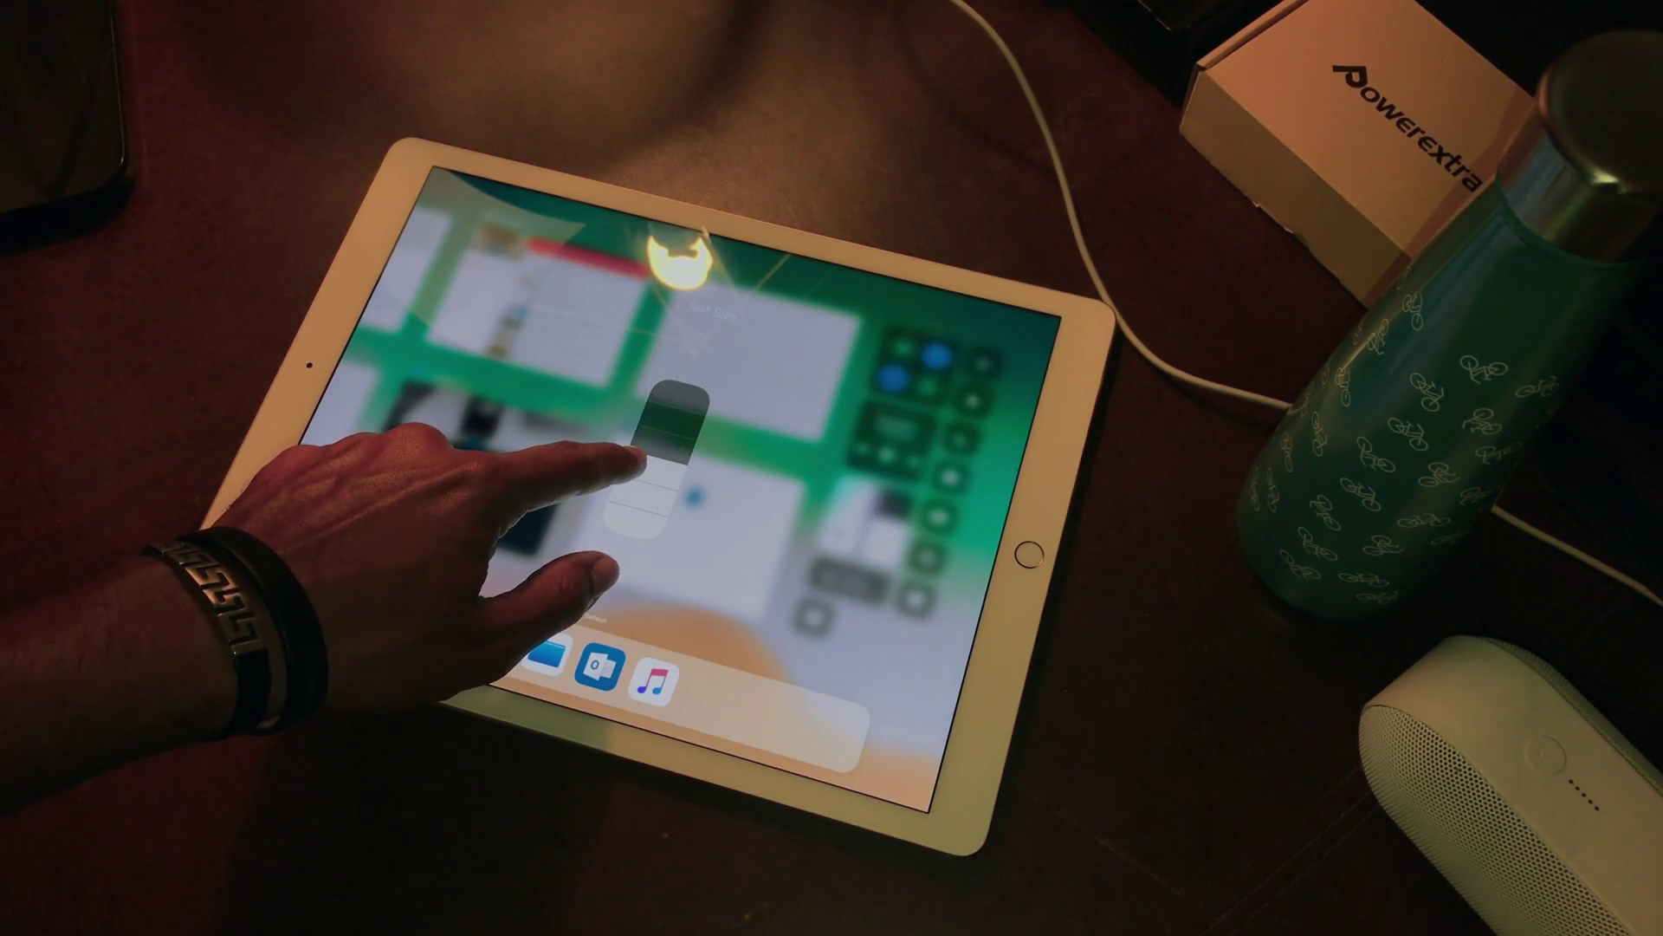
click(572, 325)
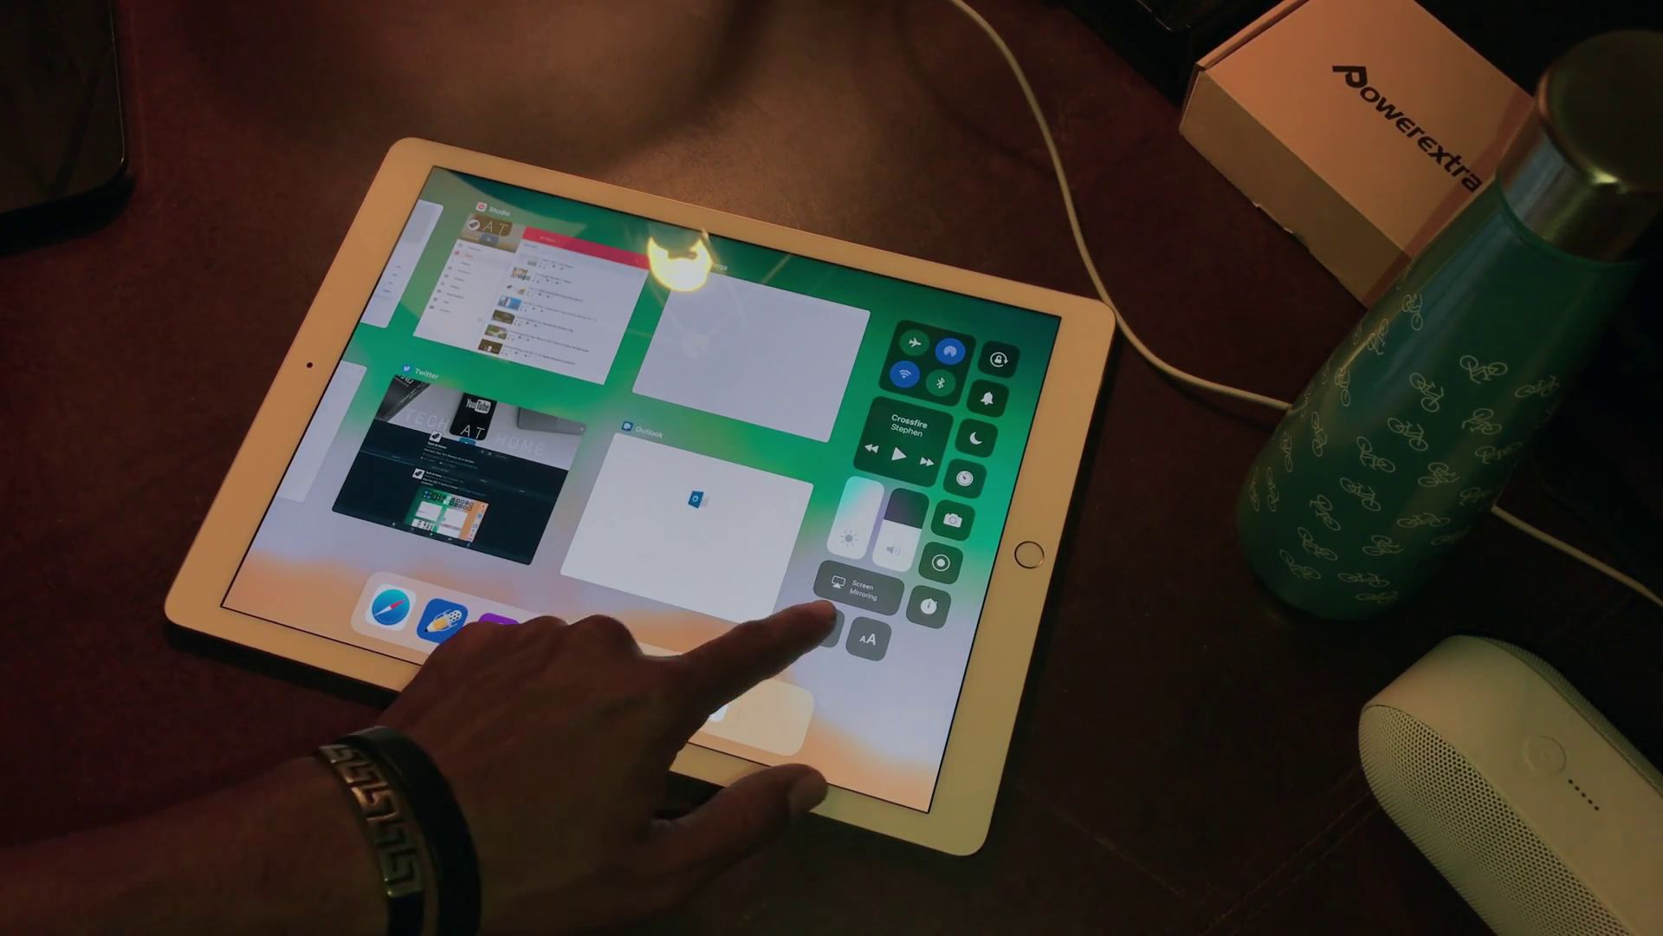
Step: Preview the Alarm tile's stopwatch and timer quick actions, then return to the plain Control Center
click(821, 625)
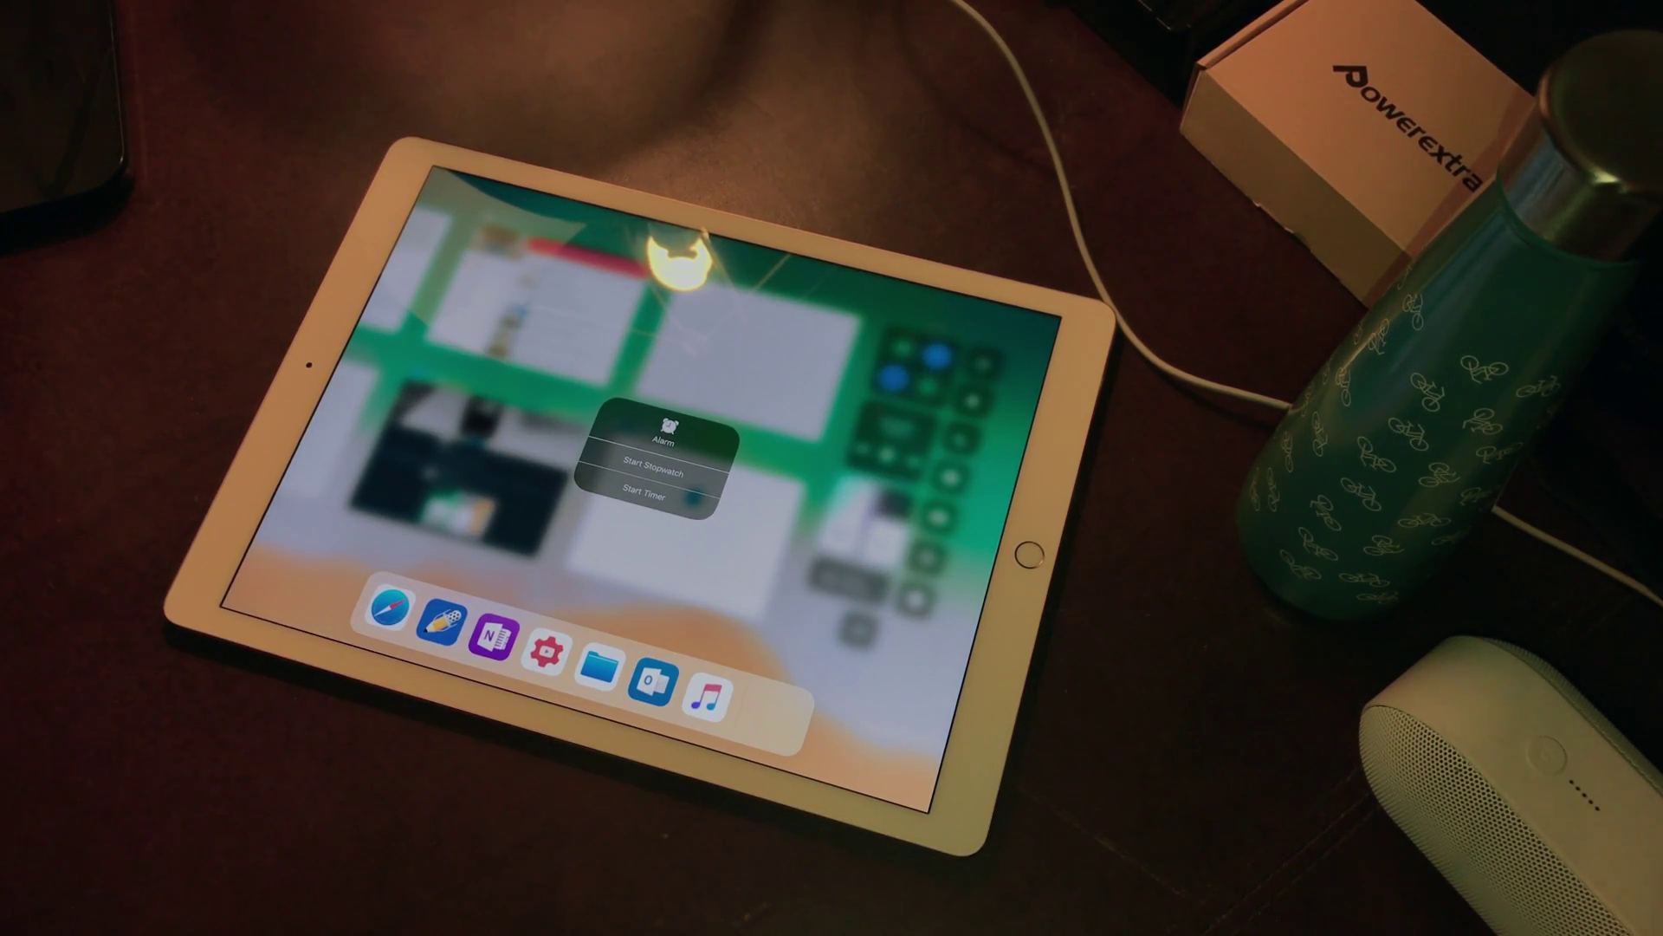
click(409, 442)
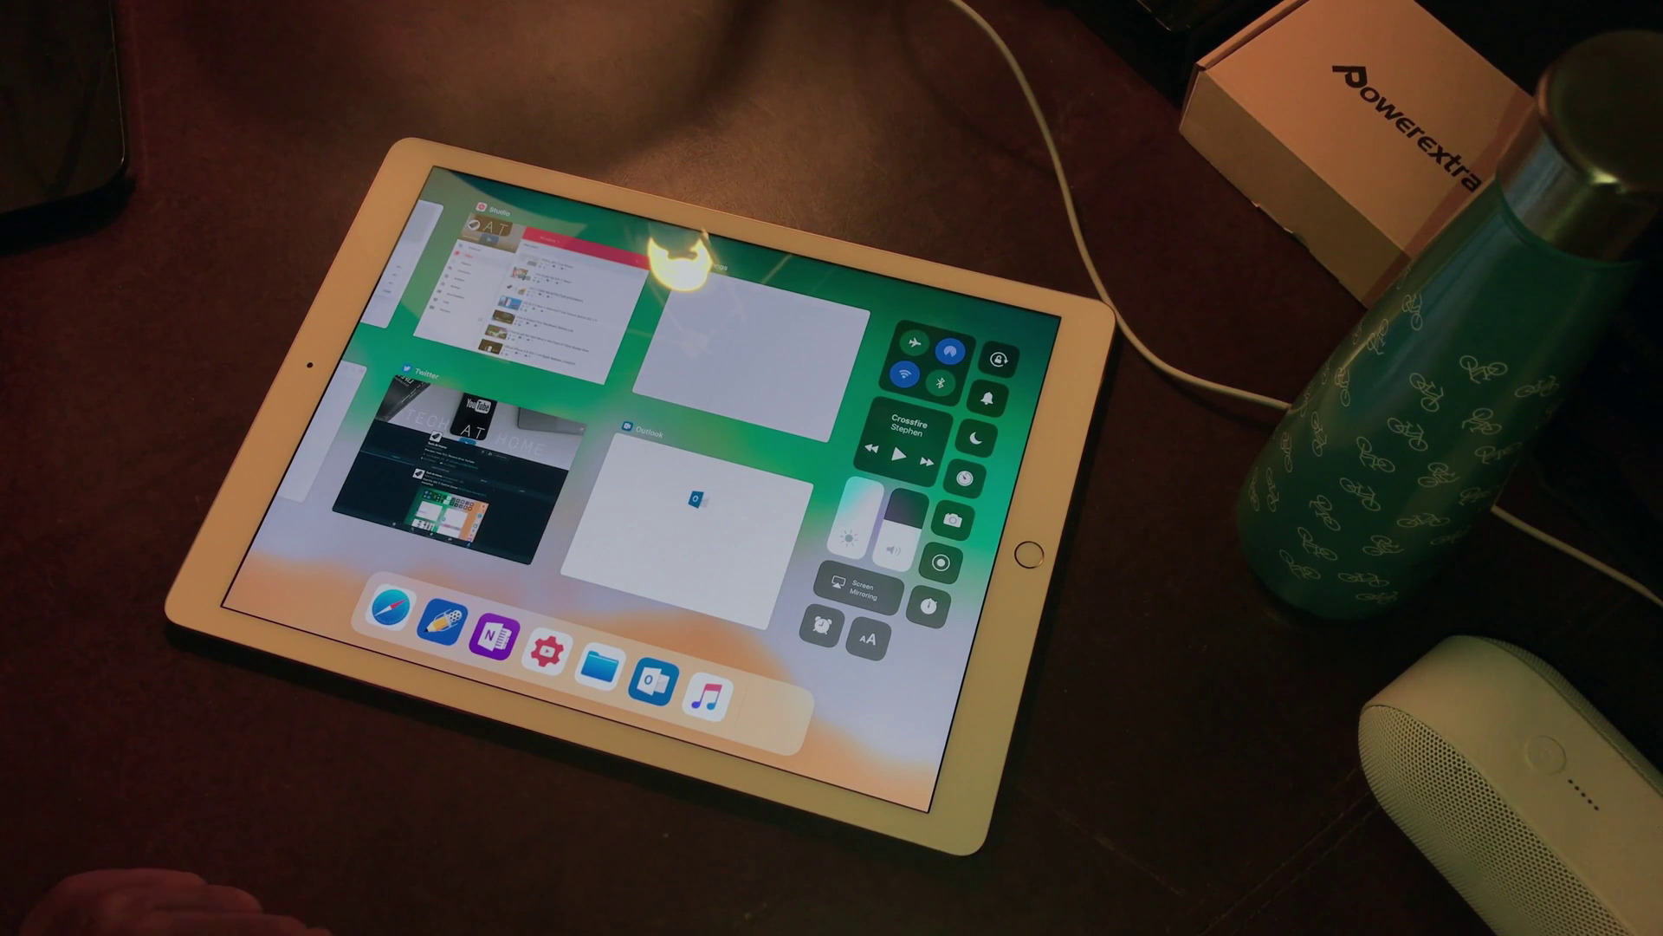
click(855, 587)
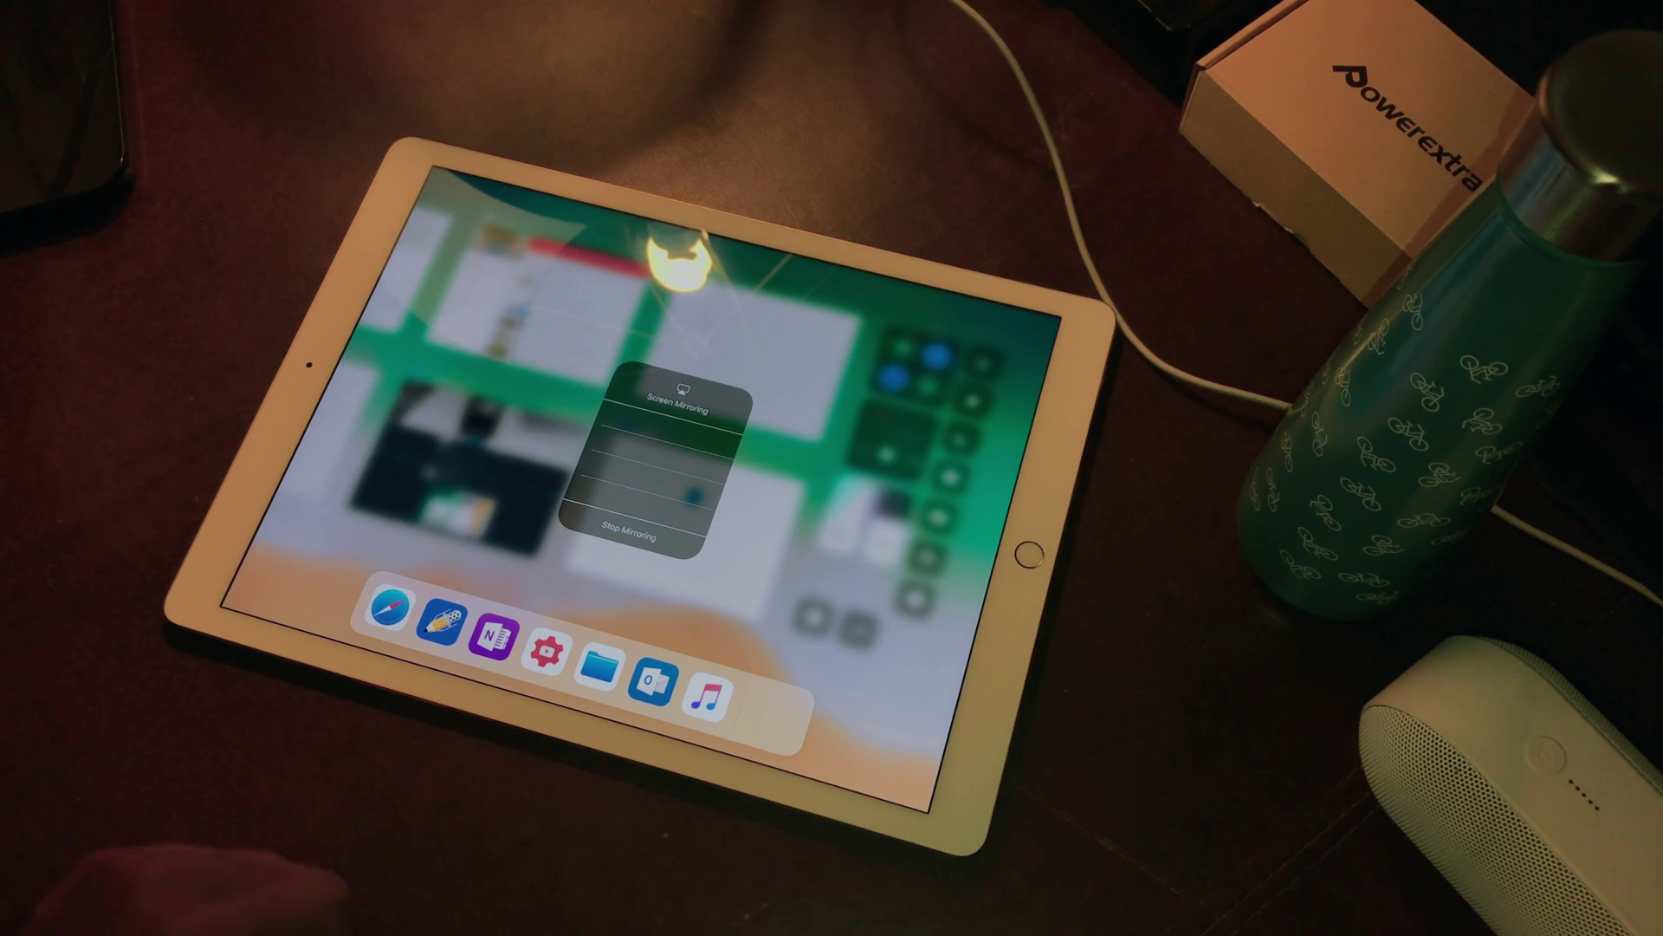
click(454, 472)
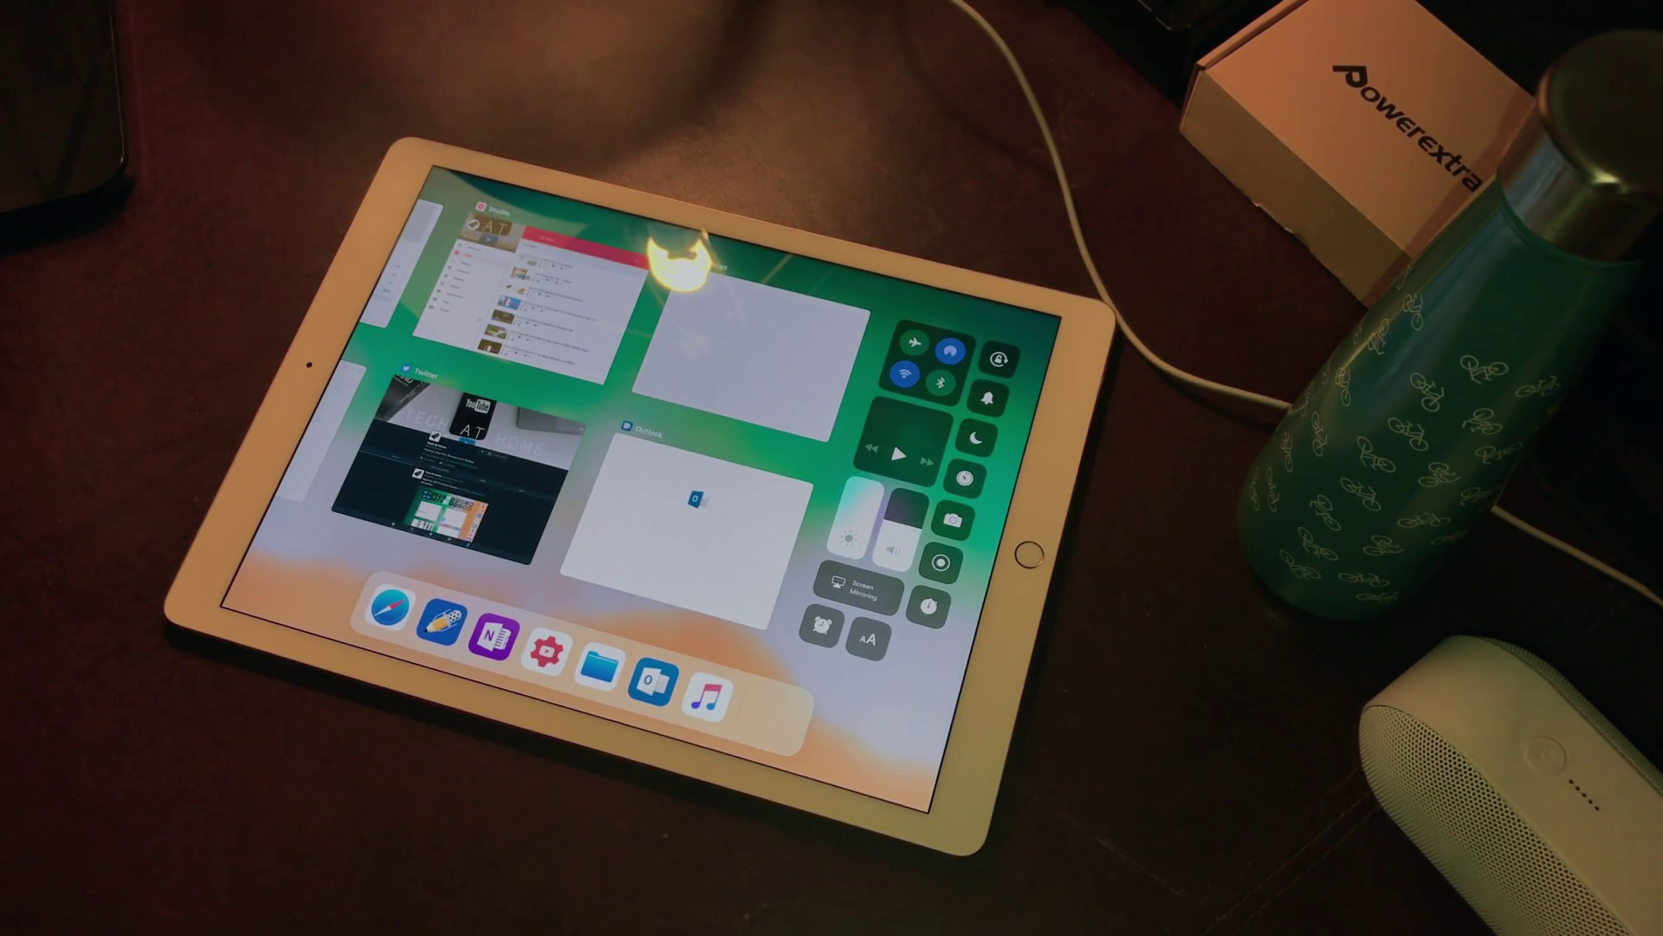
Step: Swipe away Outlook and the remaining recent app cards in the switcher, ending on the home screen
drag(677, 526, 669, 530)
drag(612, 316, 464, 391)
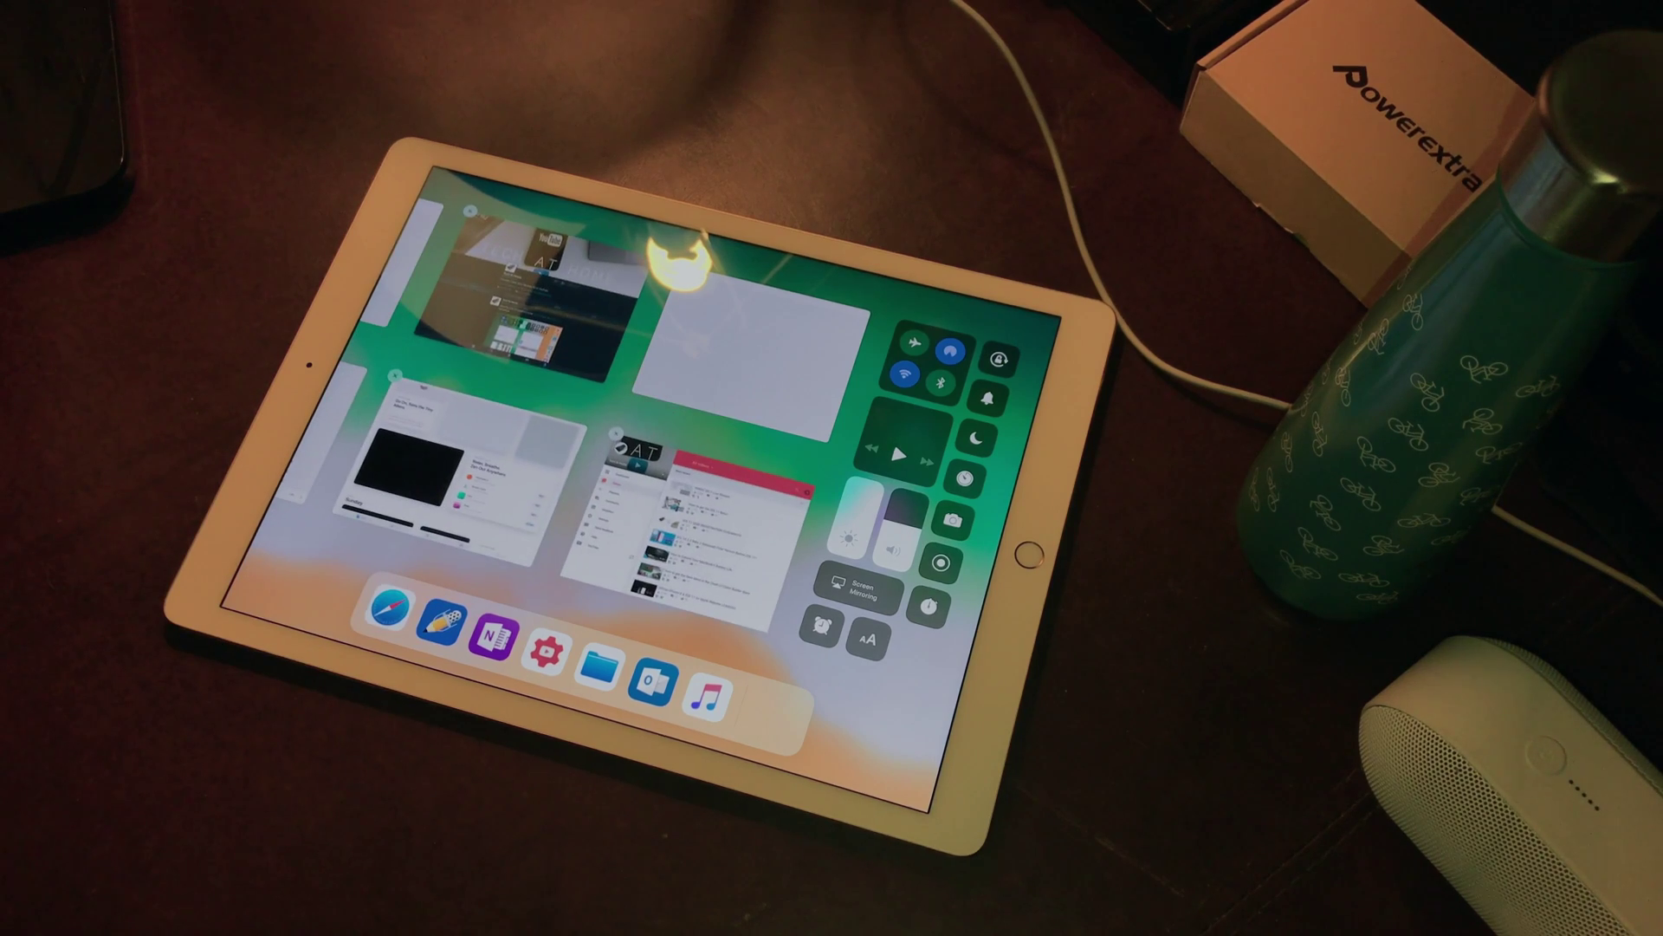
drag(594, 427, 520, 300)
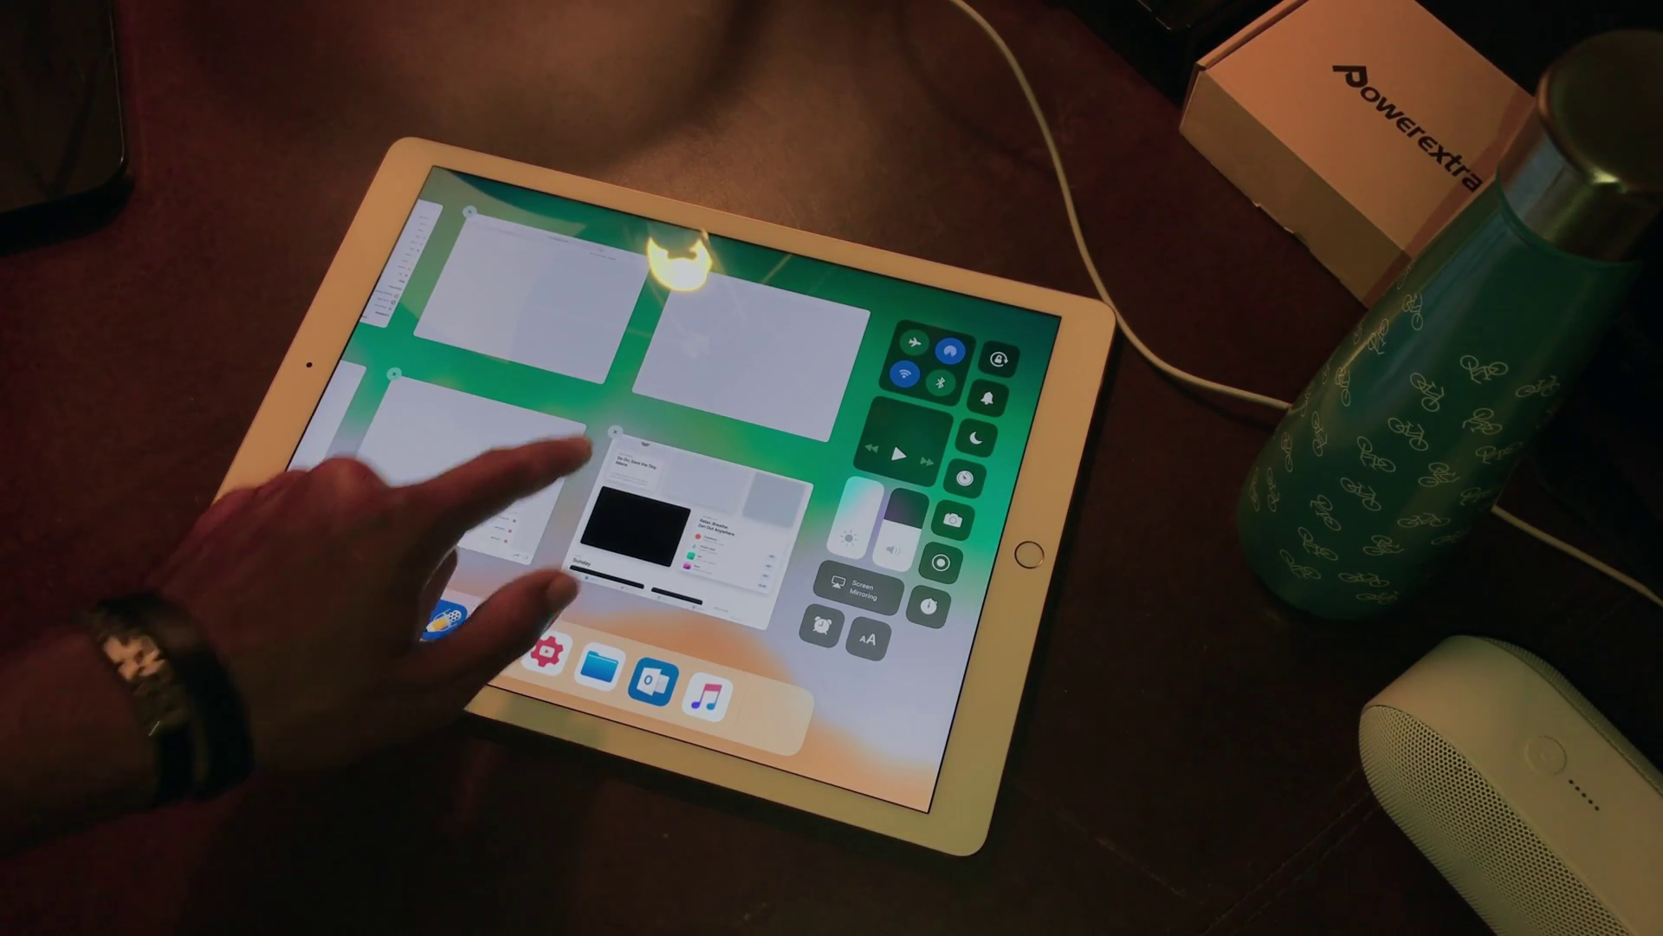
mouse_move(618, 388)
mouse_down()
mouse_move(669, 260)
mouse_move(480, 266)
mouse_up()
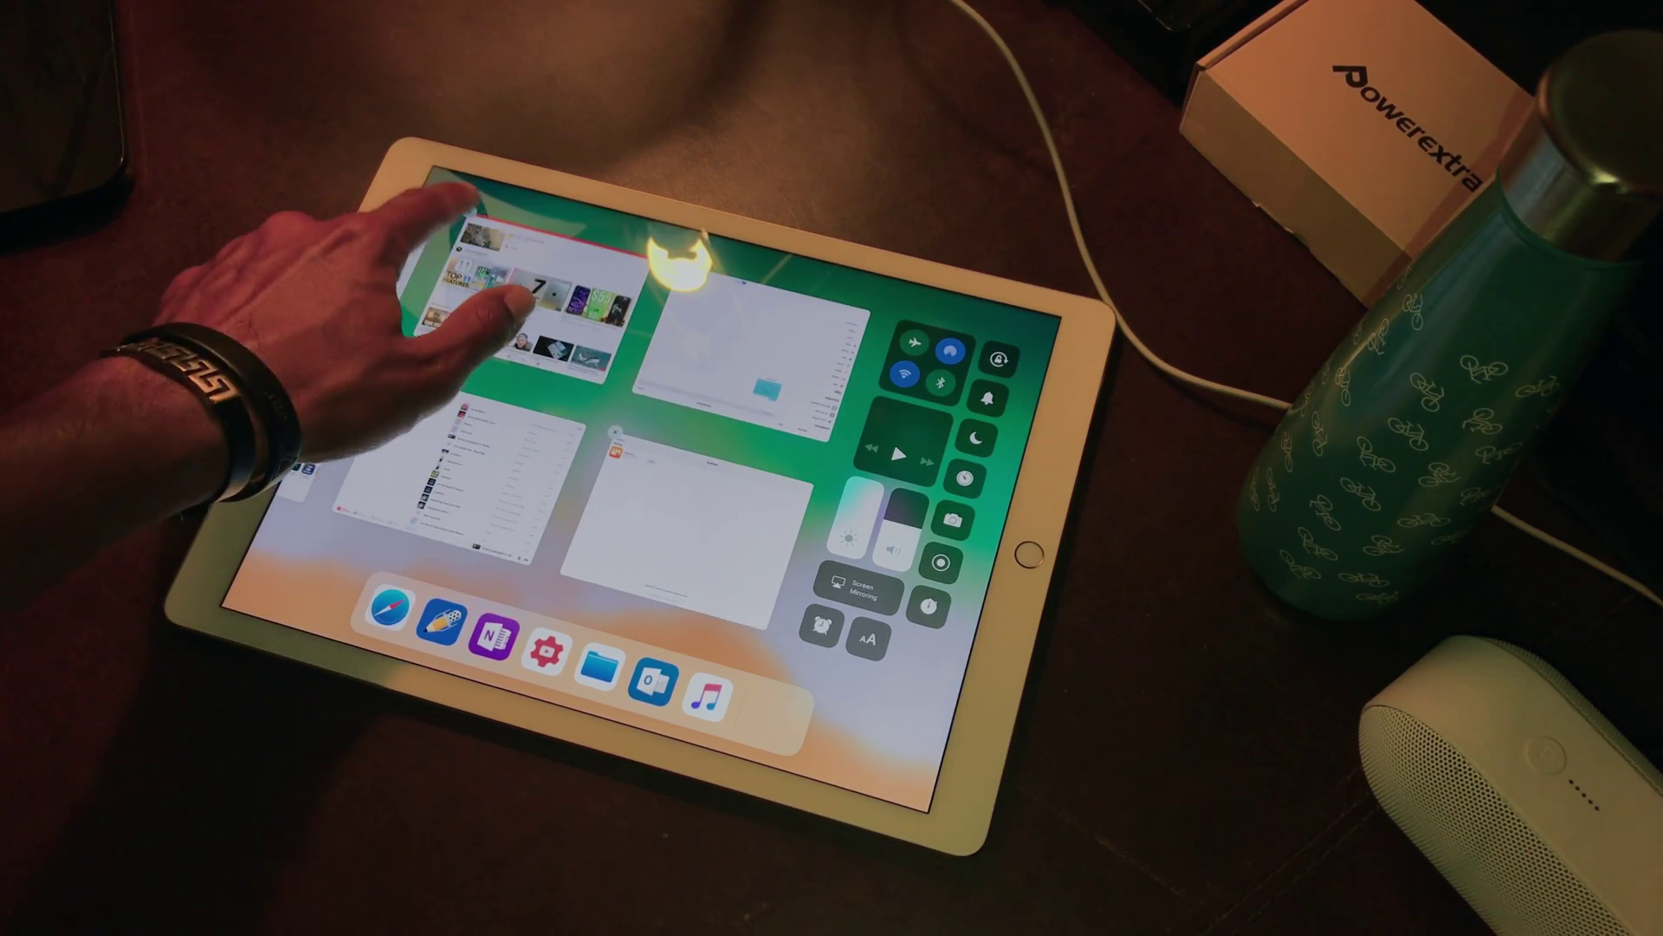
drag(686, 242, 558, 416)
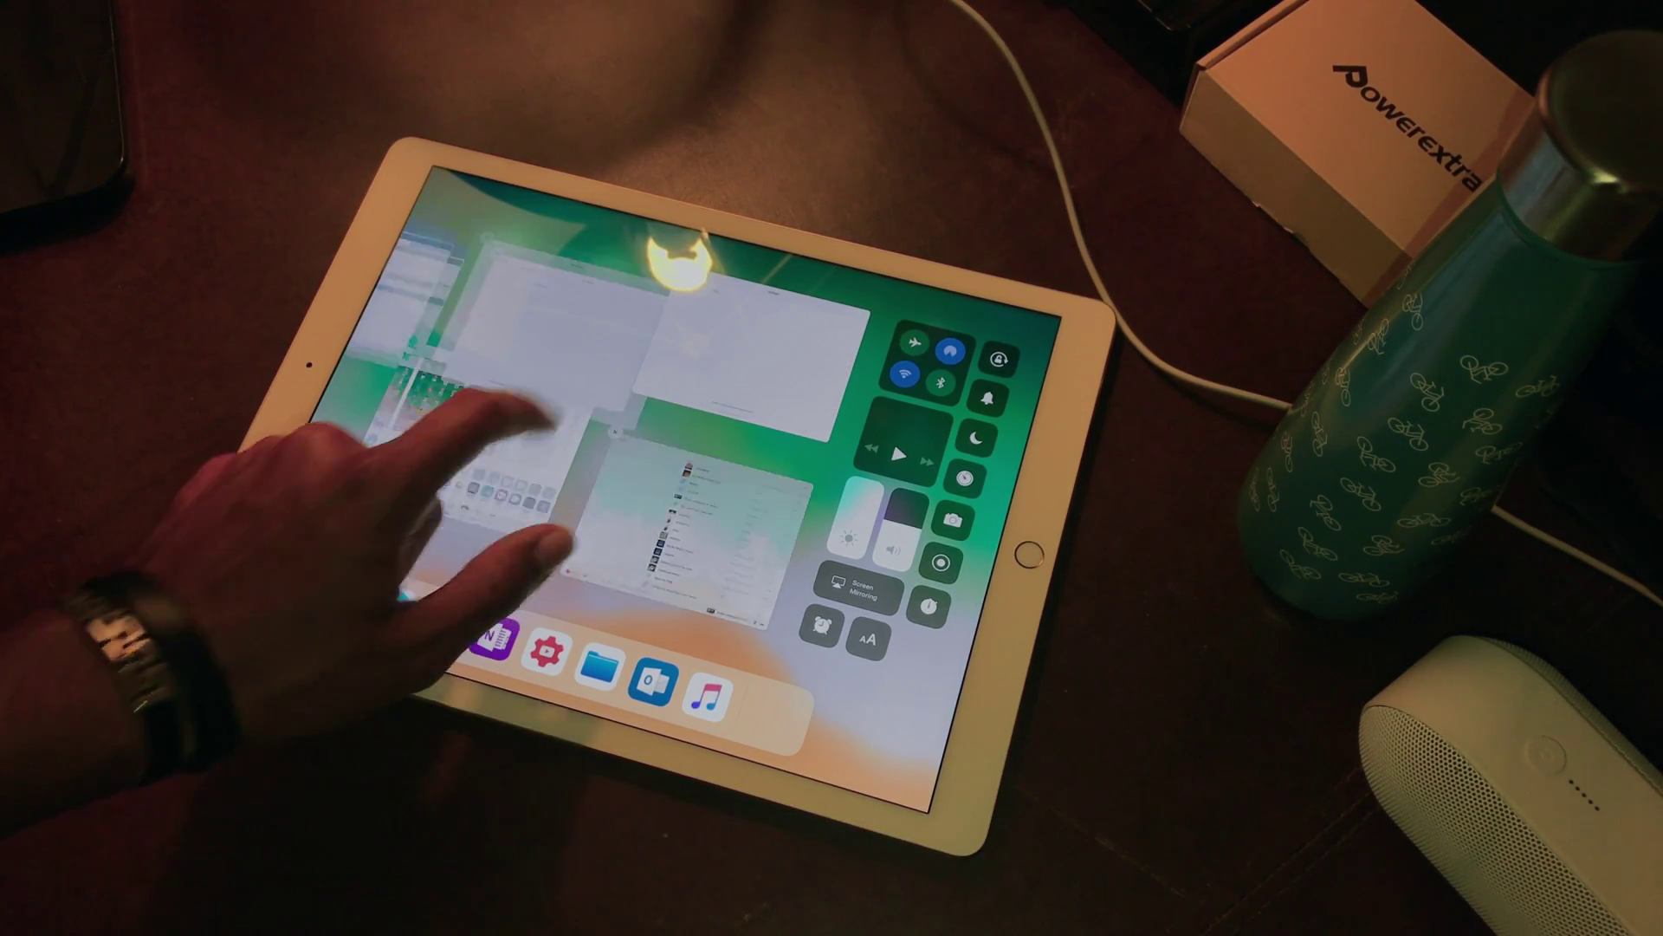
click(698, 600)
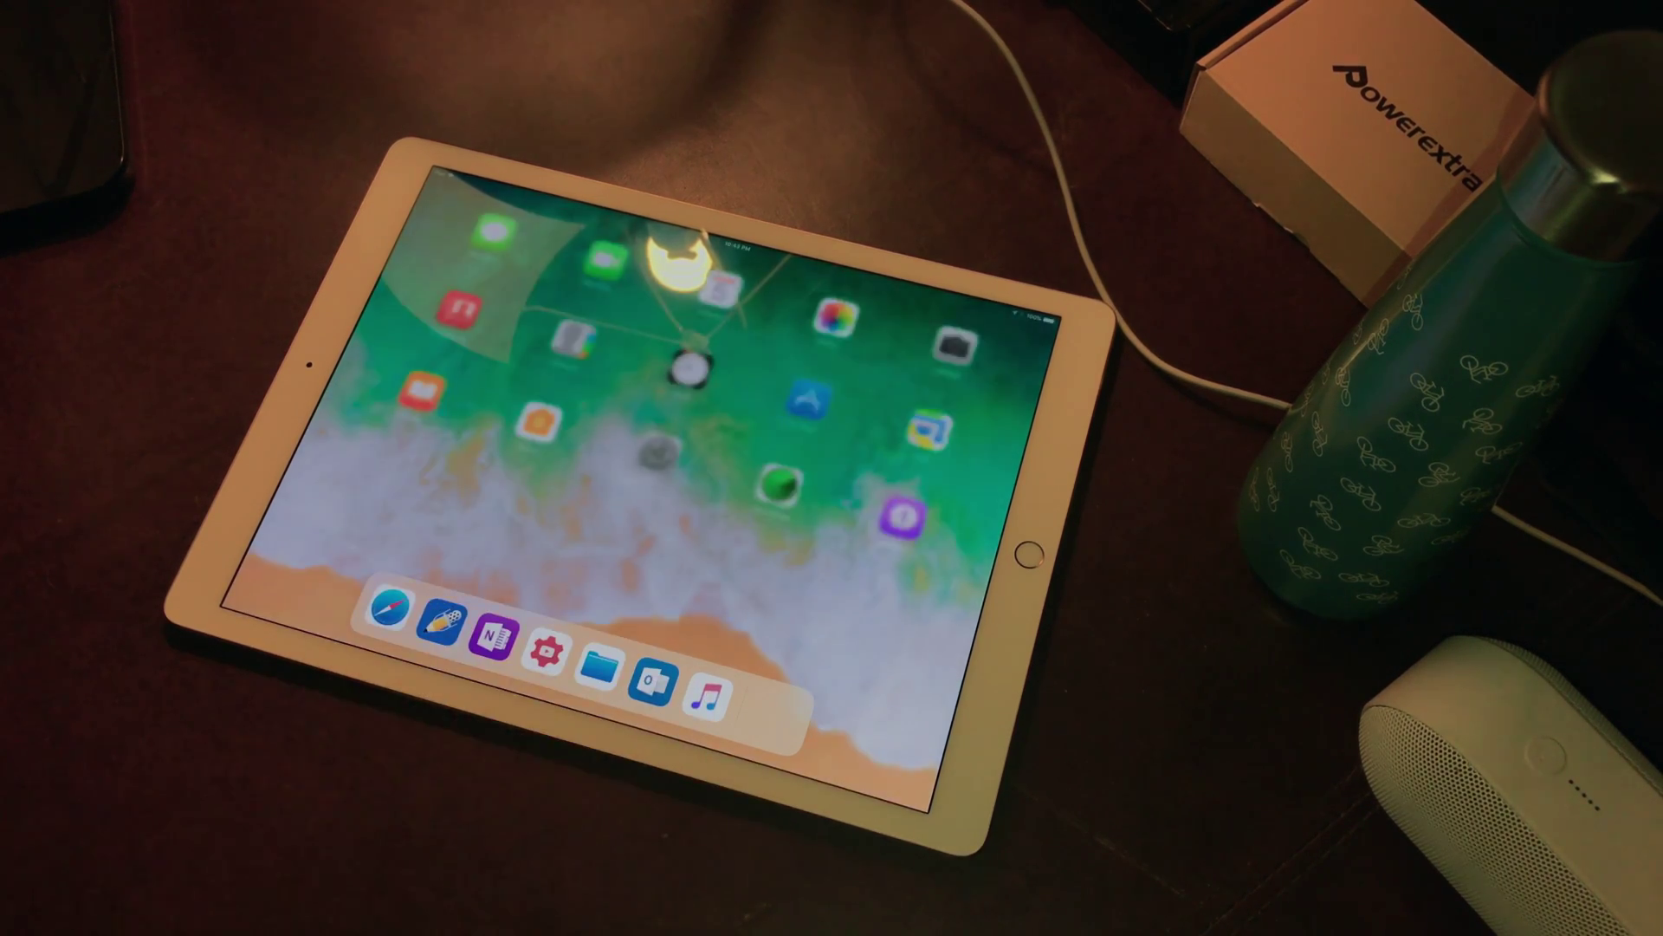